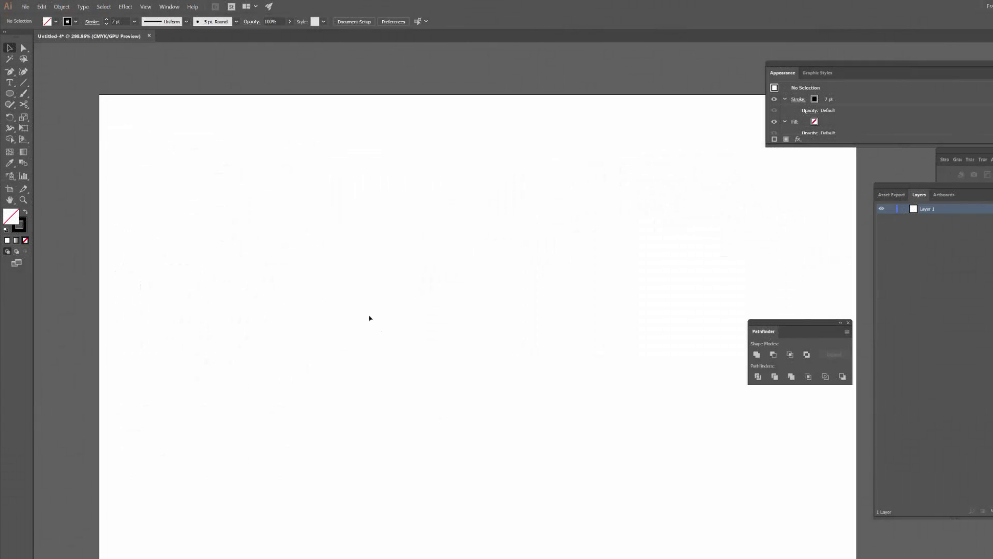
Draw an unfilled circle about 29.5 mm across with a 1 pt black stroke in the artboard's upper area.
key(h)
drag(334, 295, 335, 295)
key(v)
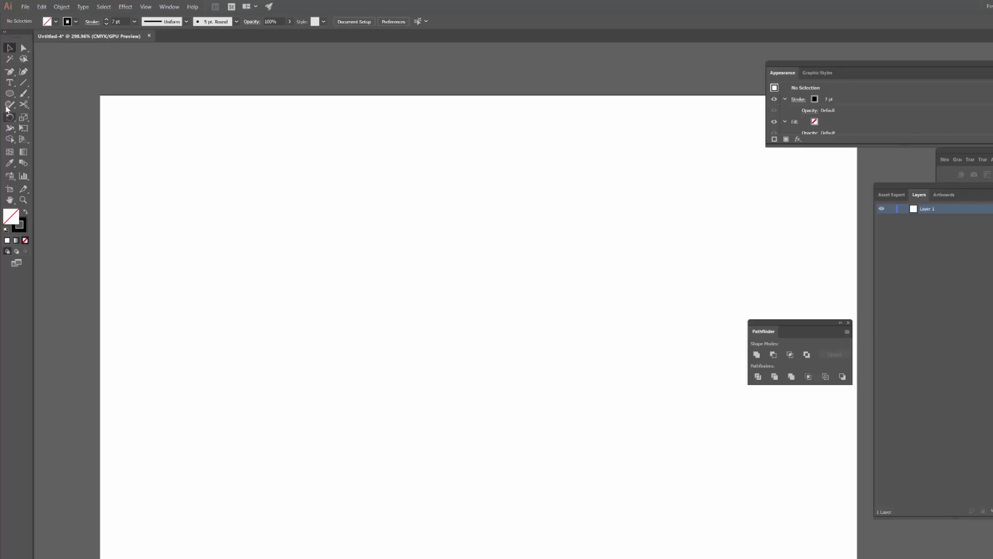
key(l)
click(117, 21)
text(1)
key(Return)
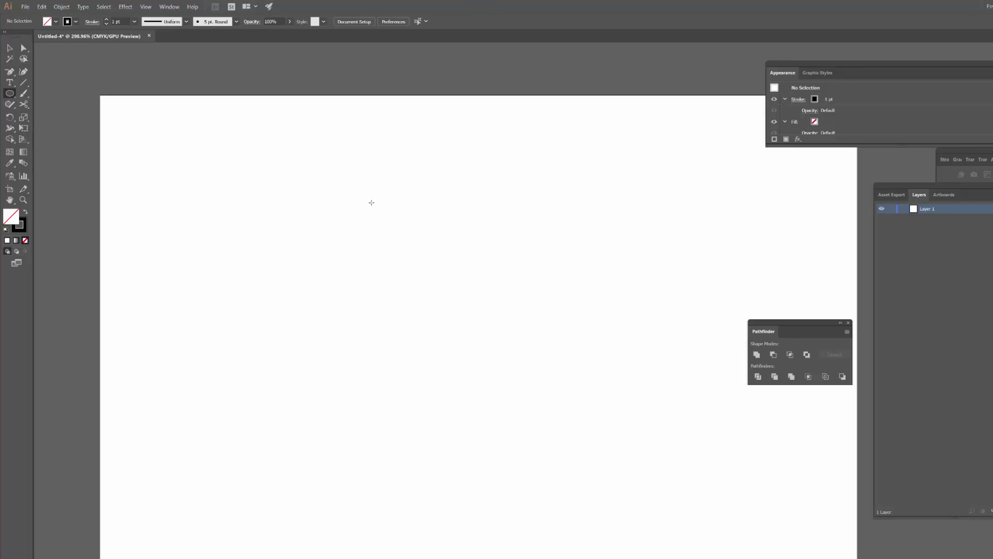
drag(362, 186, 437, 262)
key(v)
click(315, 185)
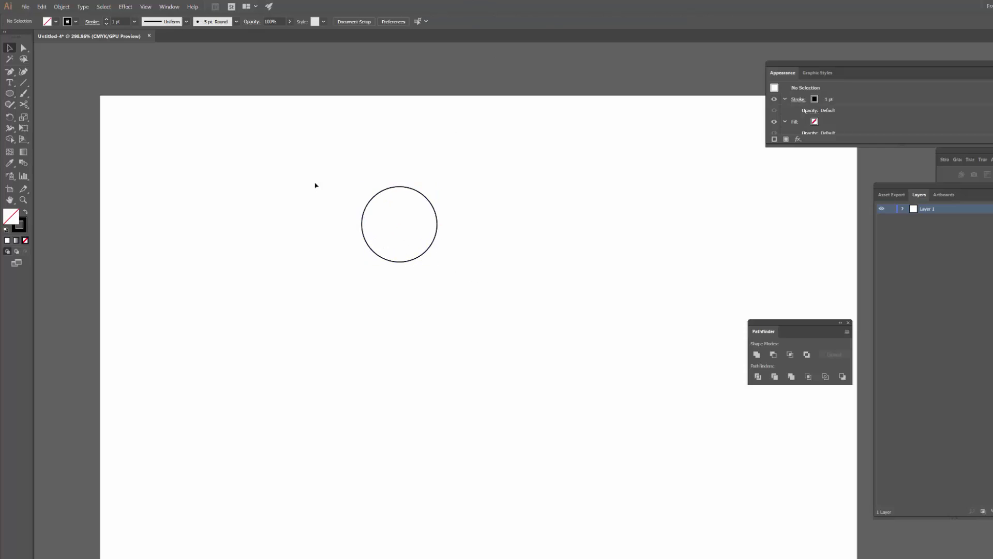
Duplicate the circle directly below the original so that the two circles touch.
drag(321, 165, 428, 256)
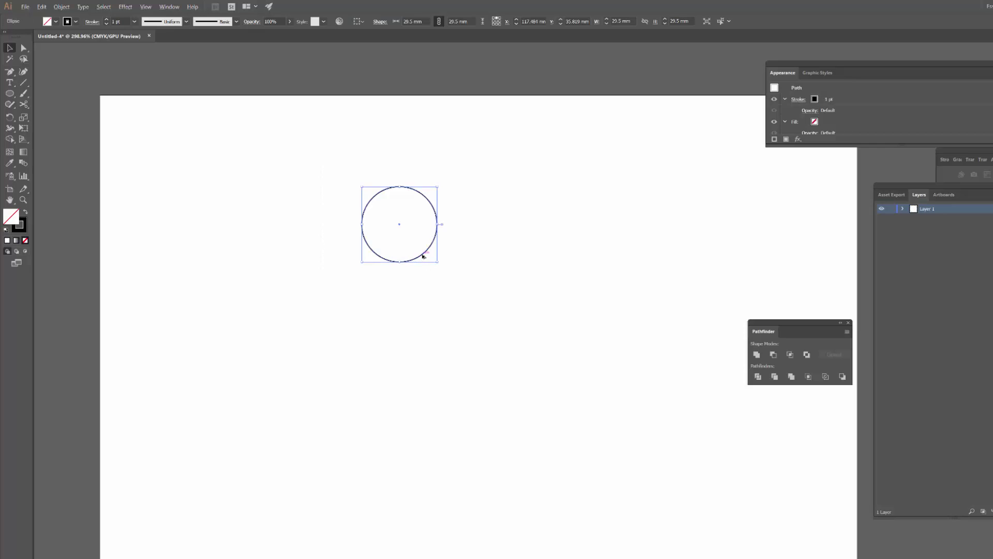
click(422, 257)
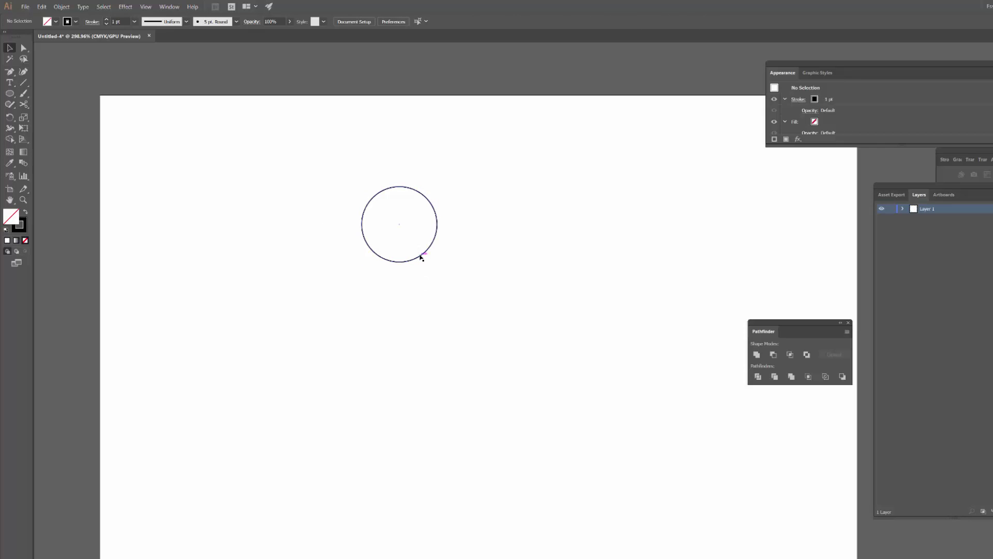
drag(422, 257, 419, 333)
click(368, 346)
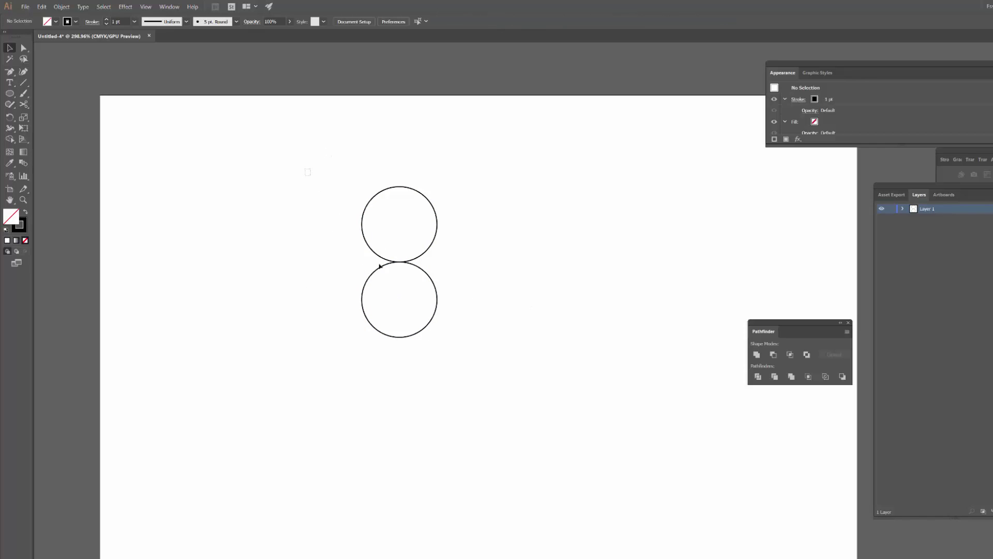
Duplicate the stacked pair of circles horizontally to the right of the original pair.
drag(305, 169, 488, 357)
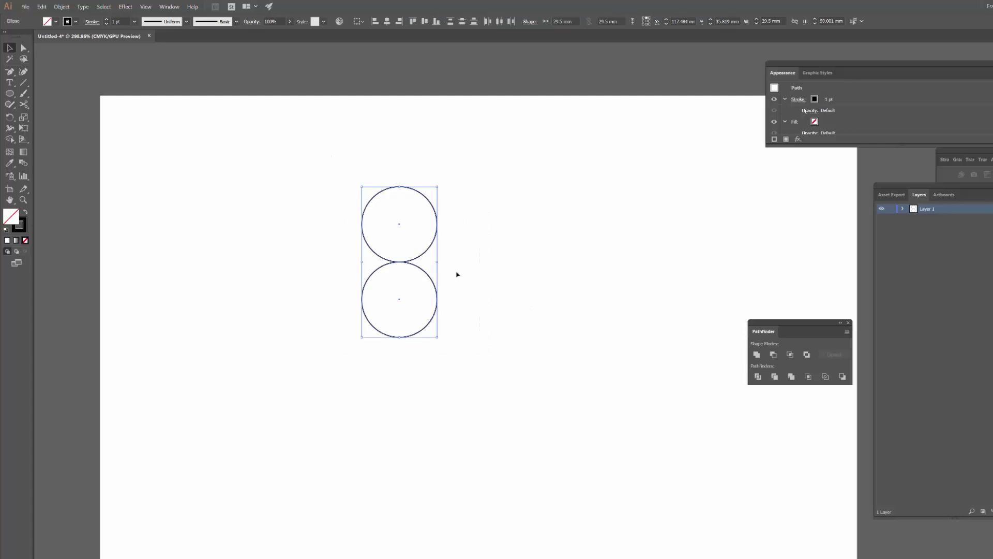
drag(419, 267, 587, 275)
click(439, 277)
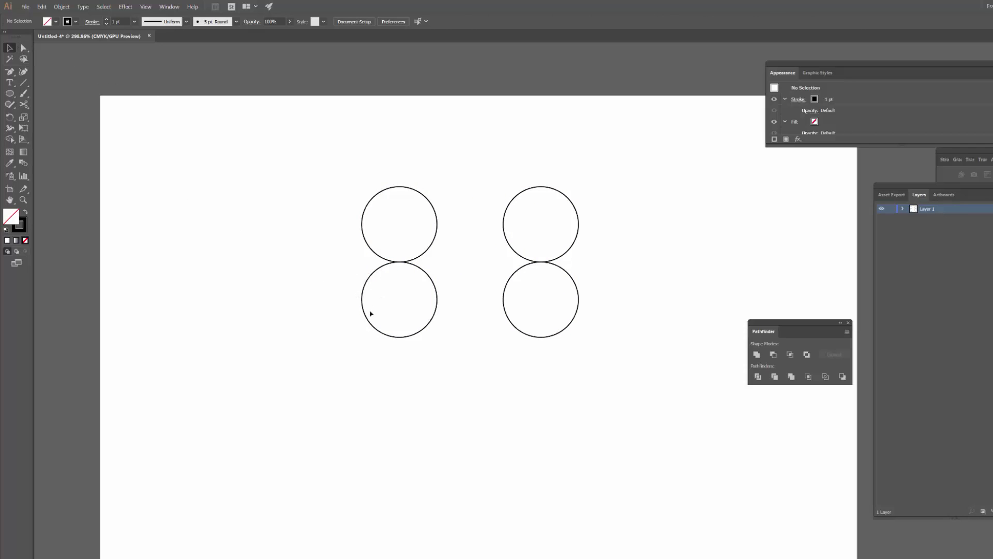
Delete the upper-left quarter segment of the lower circle in the left pair.
key(a)
click(368, 283)
key(Delete)
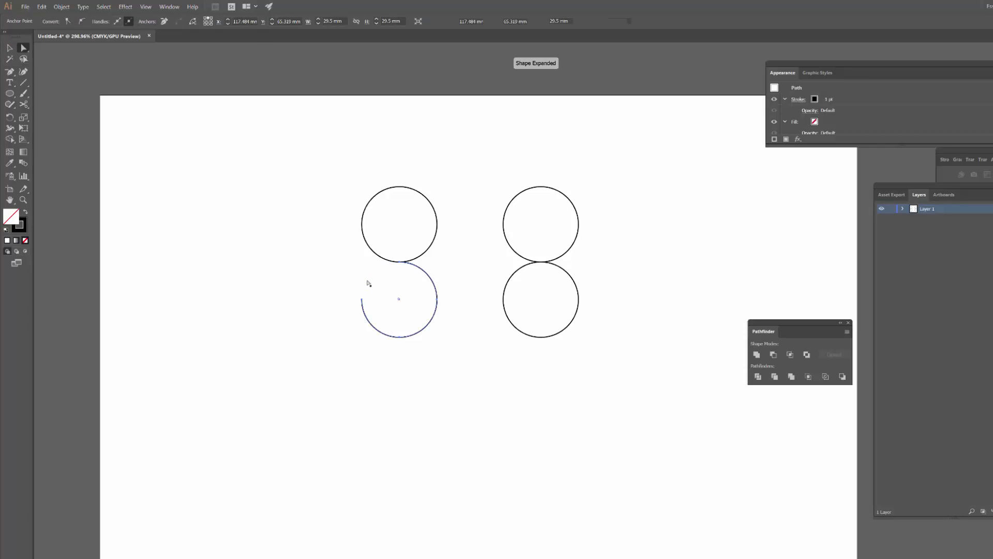
click(433, 206)
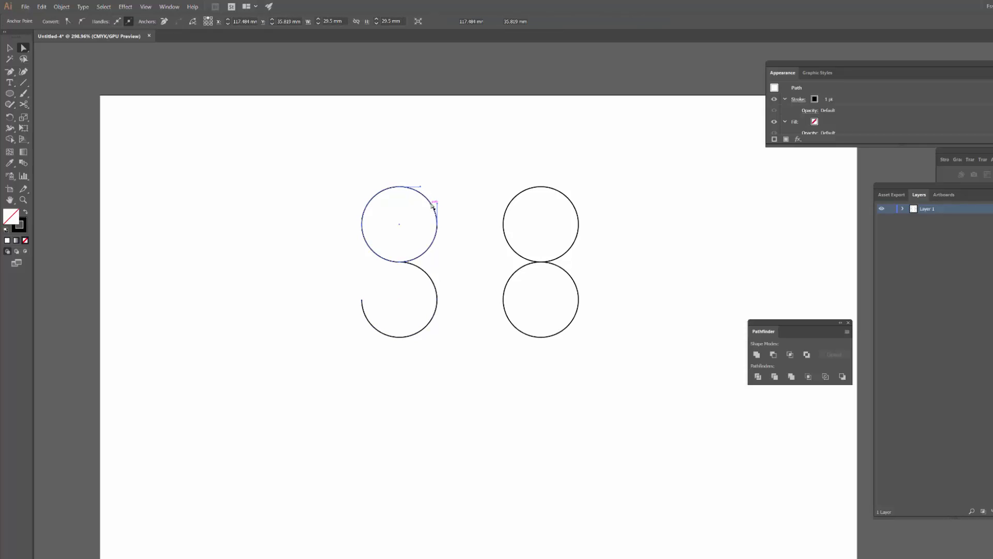
key(Delete)
key(v)
click(431, 254)
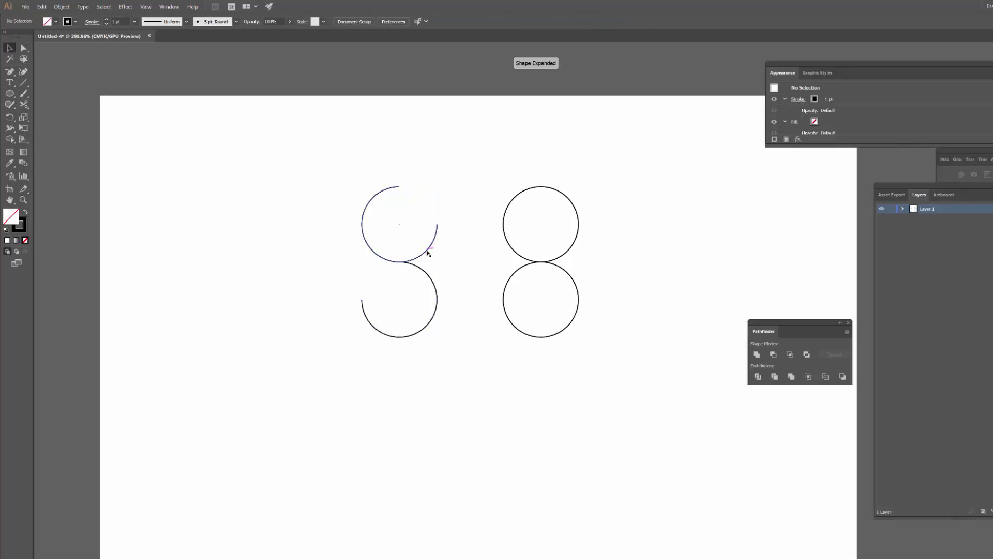
key(ctrl+z)
Delete the lower-right quarter segment of the upper circle in the left pair to form an S.
click(428, 255)
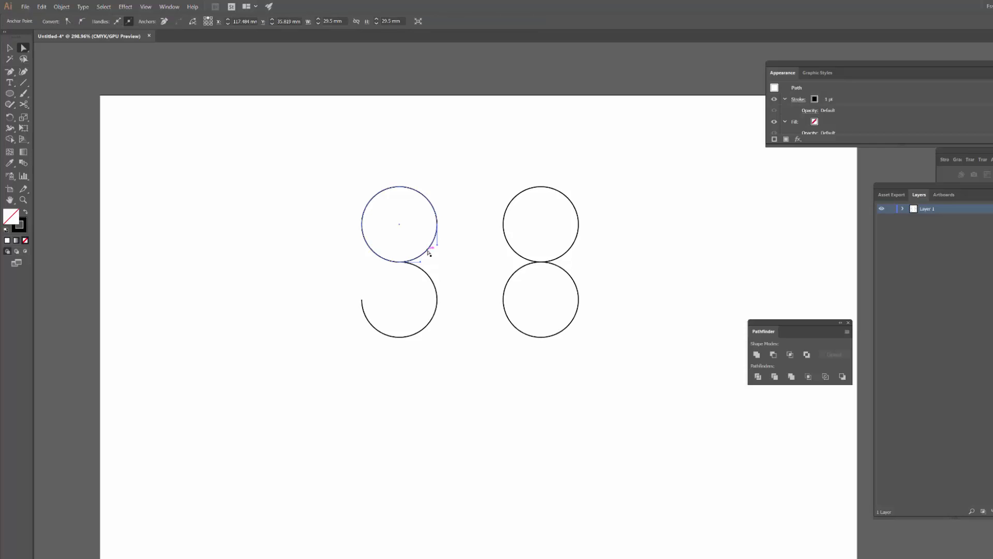
key(Delete)
key(v)
click(442, 251)
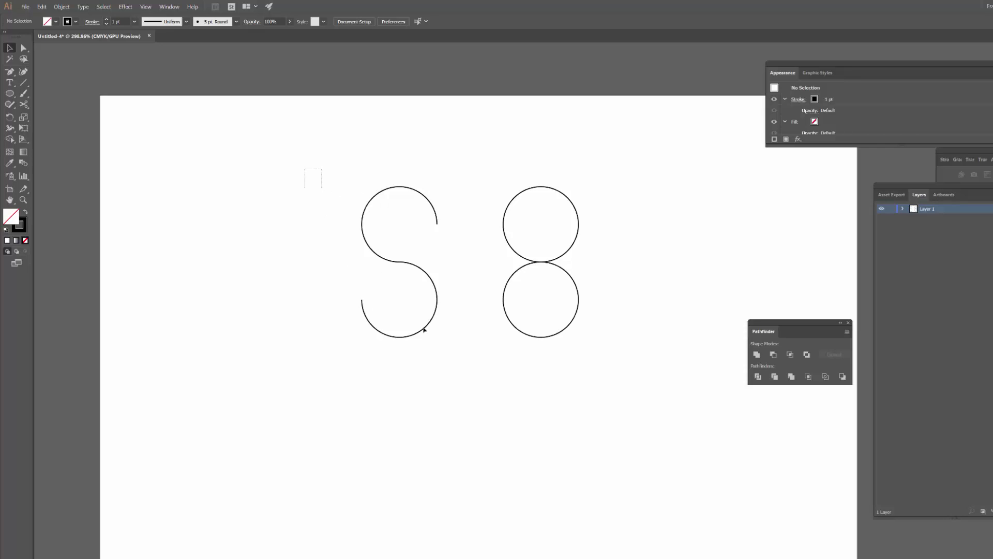
Join the two open arcs of the S into a single path.
drag(424, 329, 459, 357)
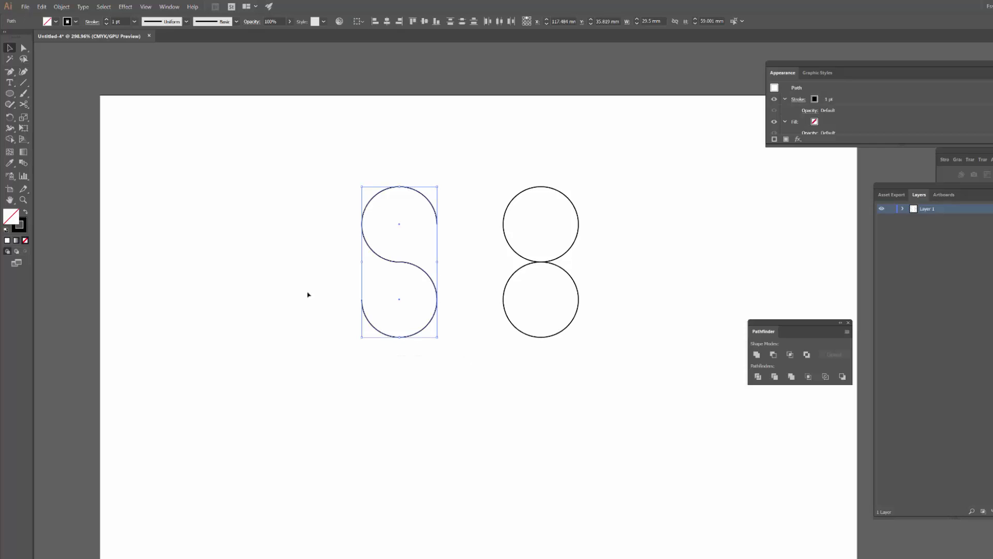
right_click(397, 262)
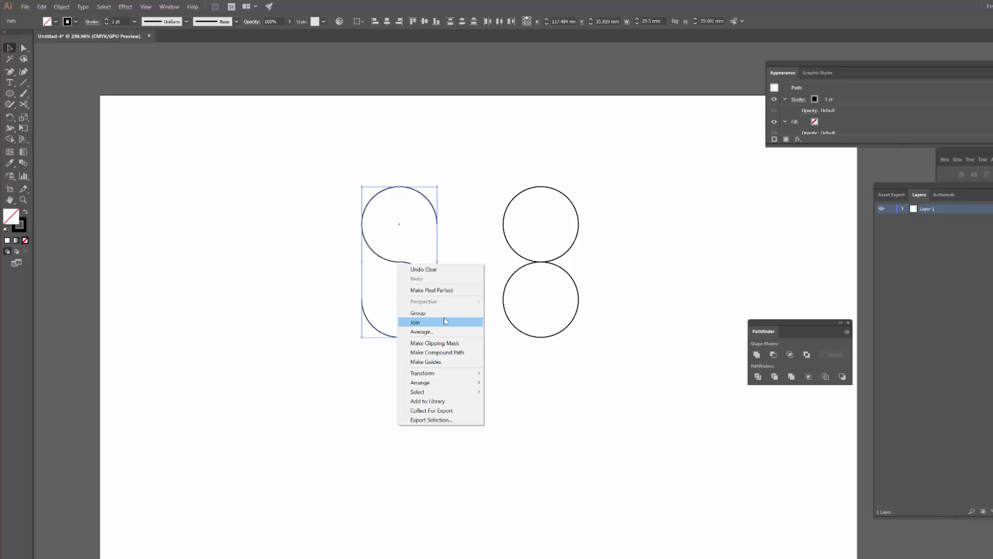
click(450, 321)
click(460, 272)
Reshape the S's centre anchor with the Anchor Point tool so its spine slopes down from left to right.
key(z)
drag(405, 264, 477, 304)
key(a)
key(z)
drag(529, 287, 481, 289)
key(a)
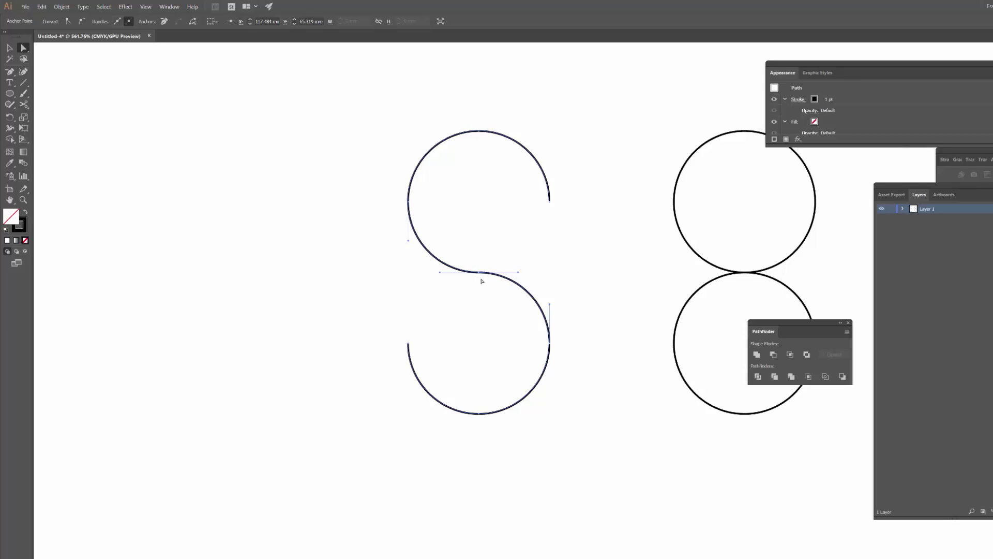
key(shift+c)
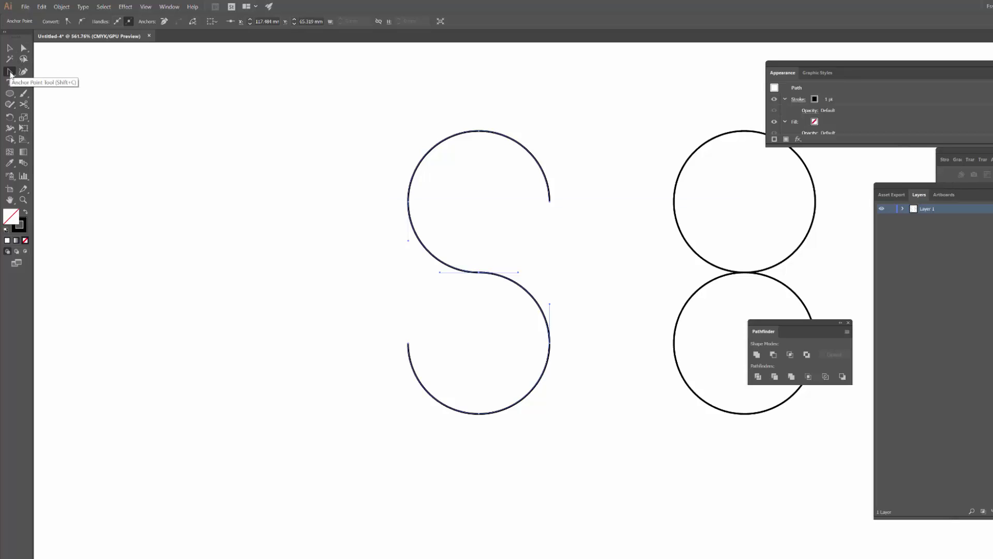
click(480, 273)
drag(480, 272, 432, 262)
key(v)
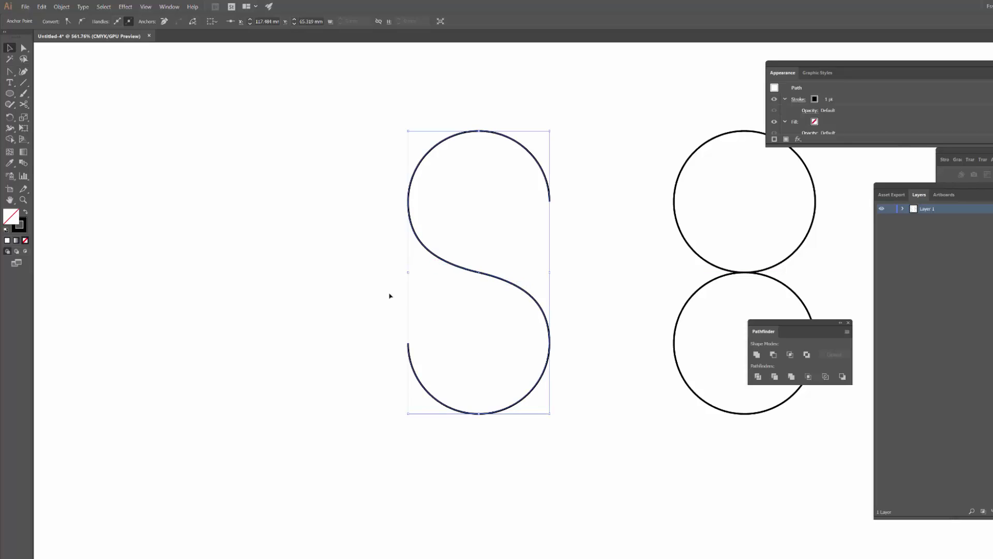
click(390, 295)
Move the intact pair of stacked circles to the left side of the S.
key(z)
drag(551, 292, 519, 290)
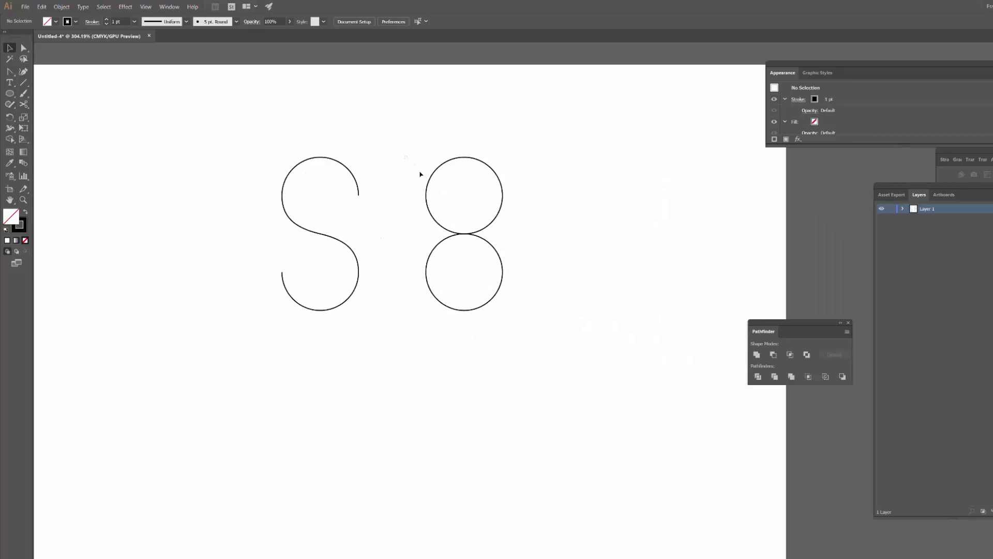
drag(420, 174, 134, 230)
click(224, 139)
drag(239, 195, 328, 210)
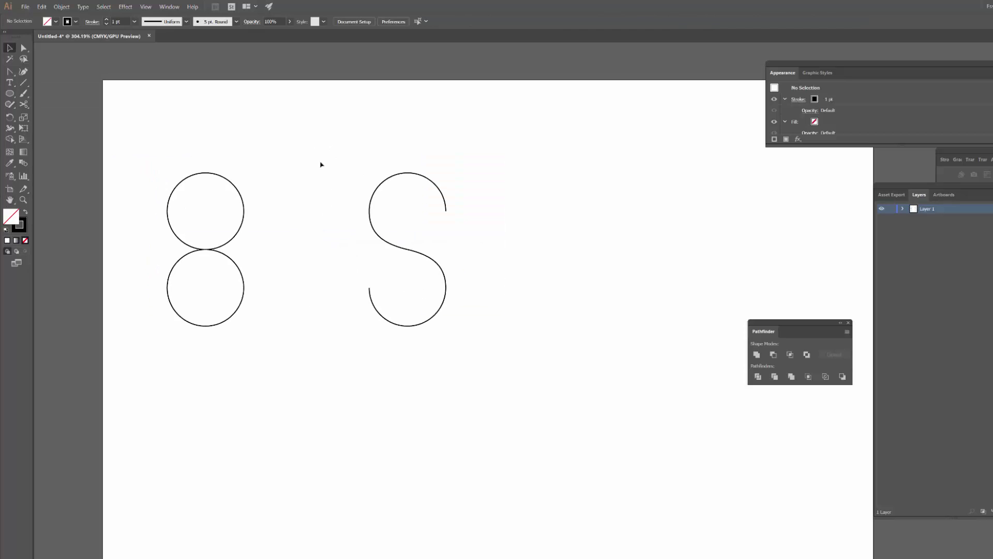
Duplicate the S horizontally to its right.
drag(324, 148, 483, 368)
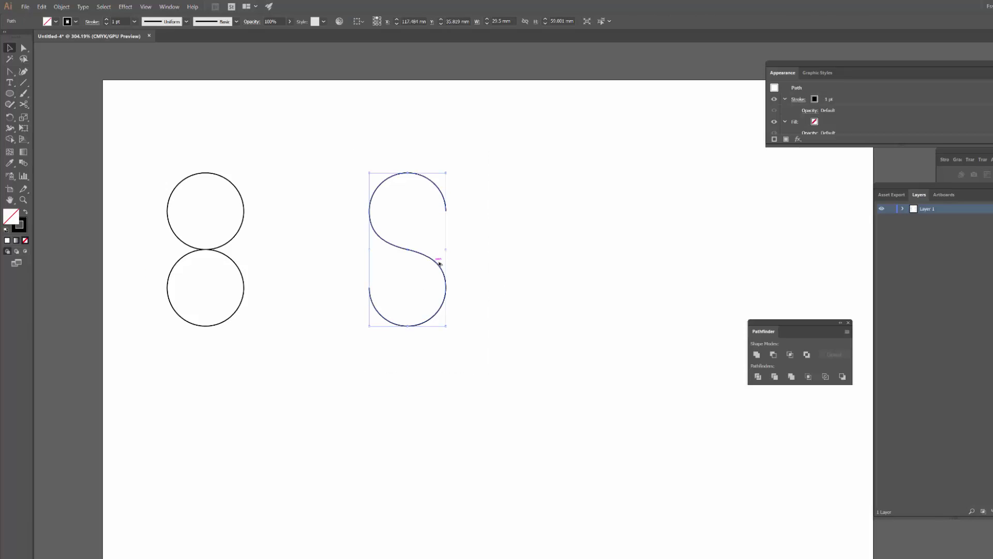
drag(439, 263, 575, 263)
click(581, 239)
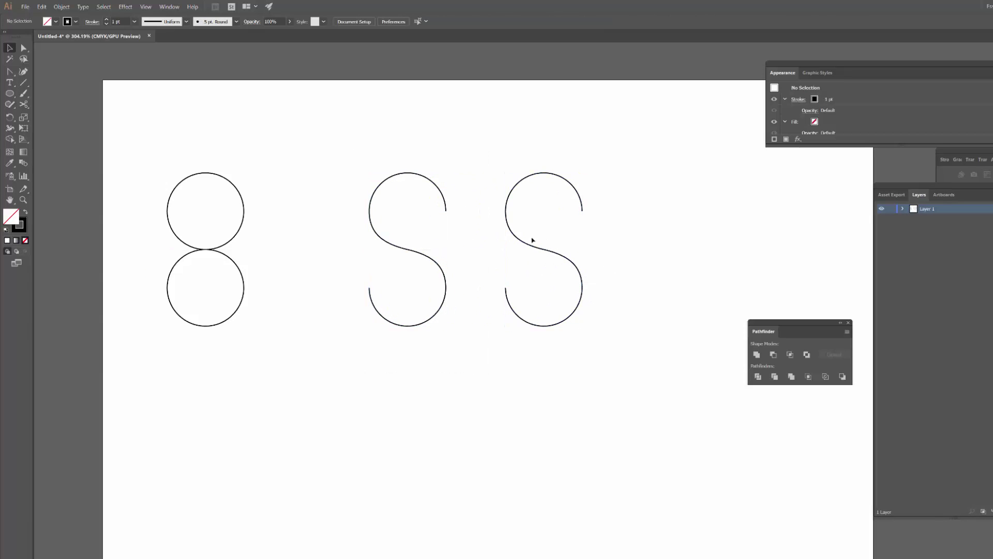
Raise the centre anchor point of the second S to a Y position of 64 mm.
key(z)
drag(545, 224, 572, 246)
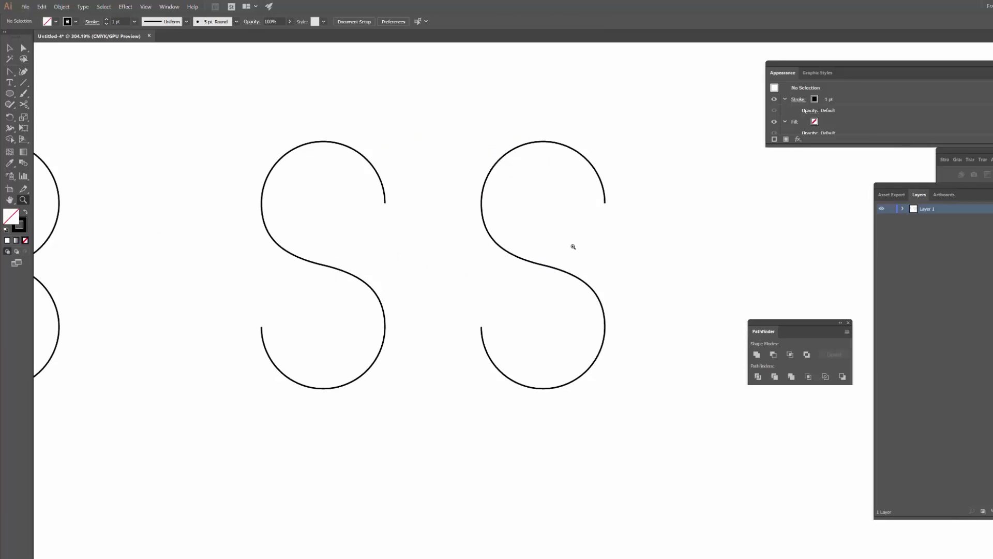
key(a)
mouse_move(563, 281)
mouse_down()
mouse_move(543, 259)
mouse_move(552, 280)
mouse_up()
click(659, 304)
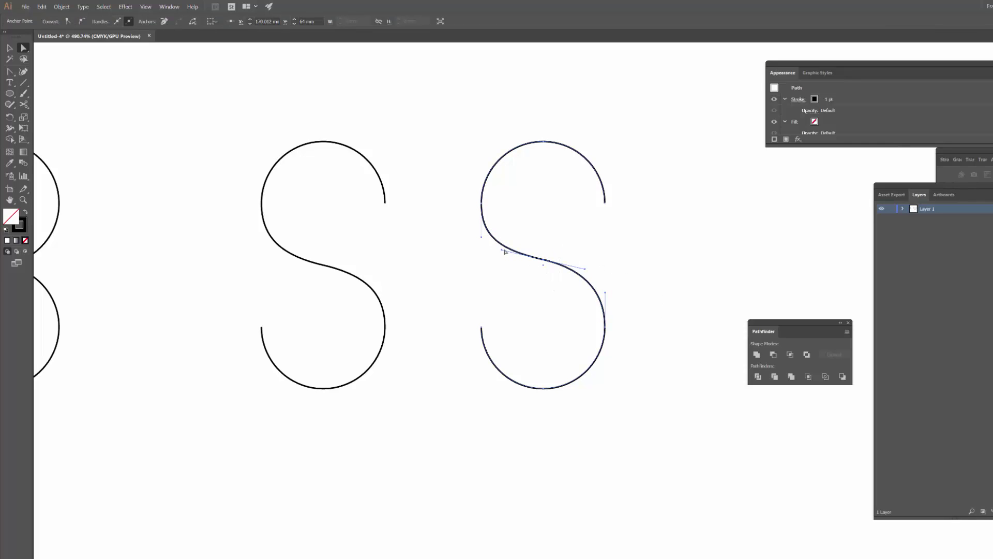
key(shift+c)
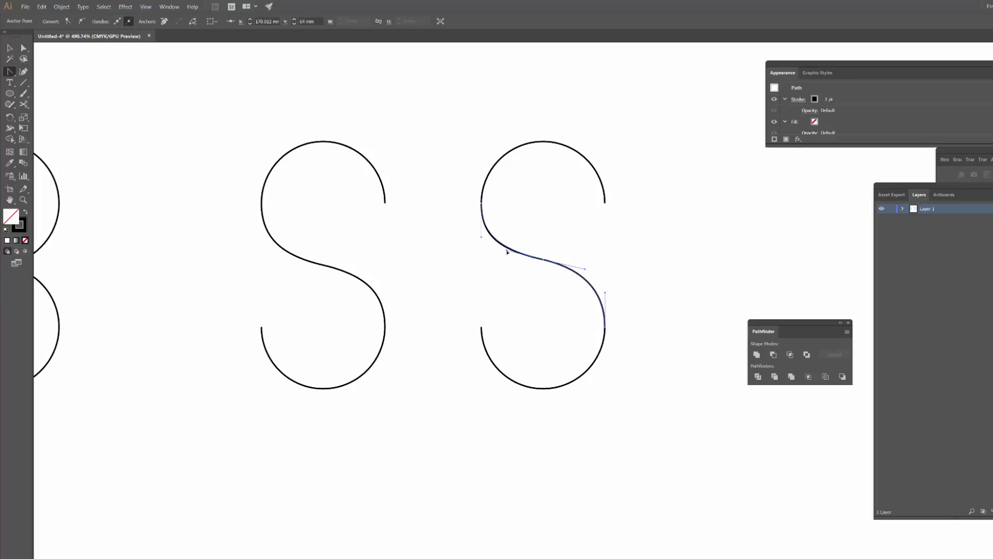
key(v)
click(612, 242)
Duplicate the second S horizontally to its right to make a third S.
key(z)
drag(672, 245, 627, 252)
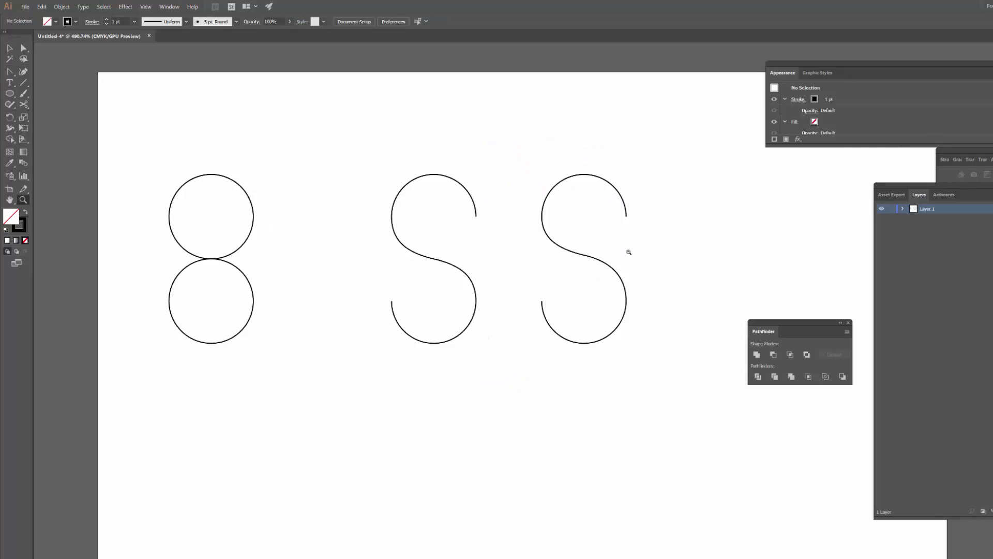
key(space)
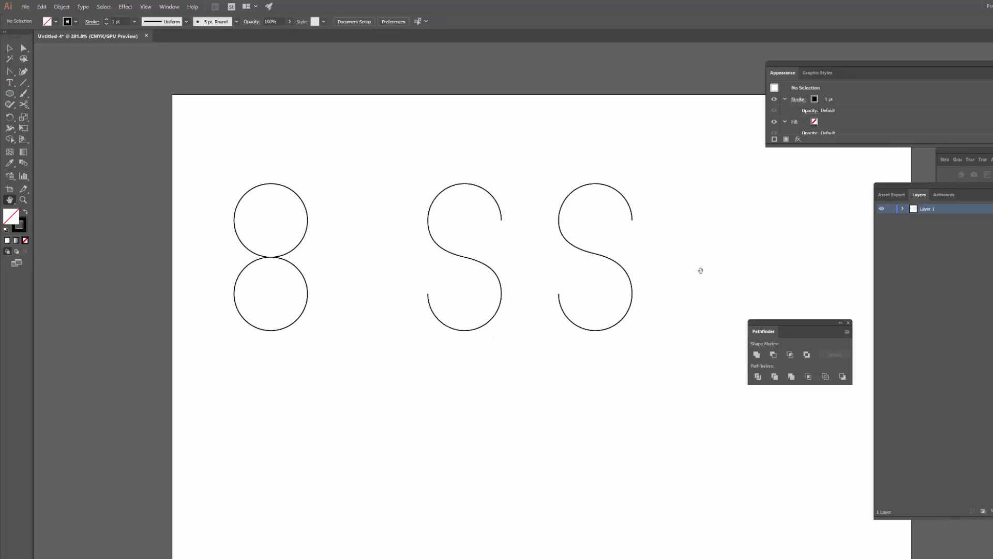
drag(701, 270, 643, 264)
key(v)
drag(454, 156, 595, 281)
click(710, 280)
key(space)
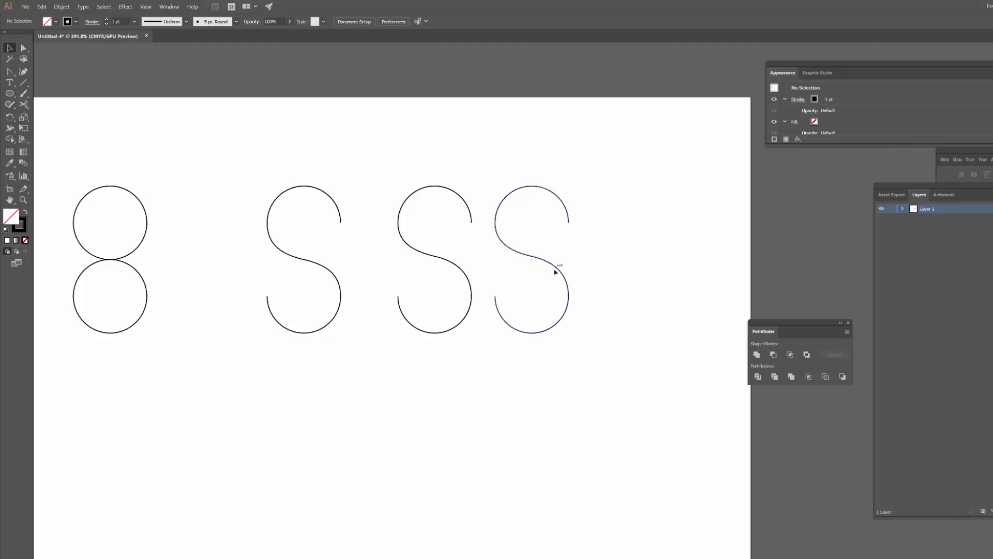
Move the third S farther right to roughly match the spacing between the first two.
key(ctrl+space)
click(521, 264)
drag(554, 255, 605, 255)
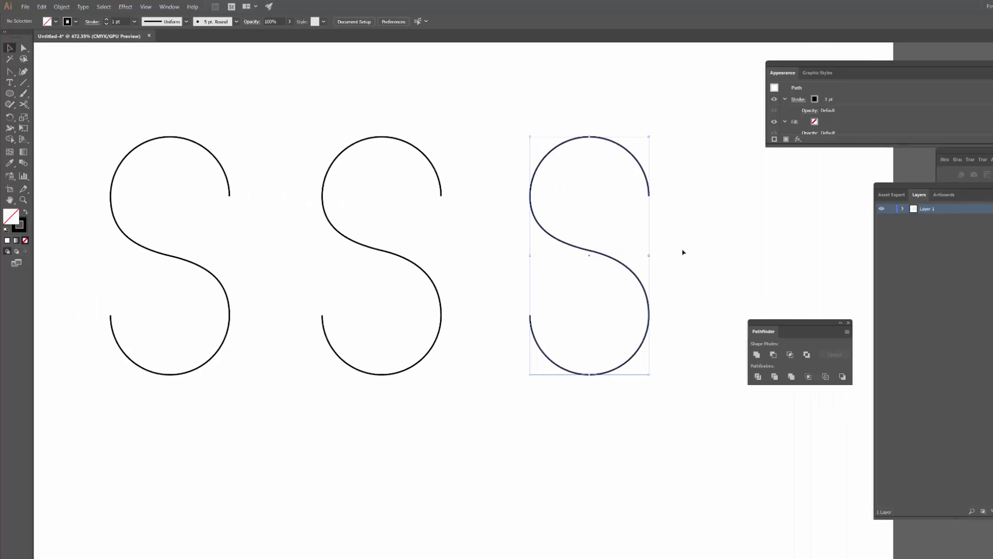
click(599, 195)
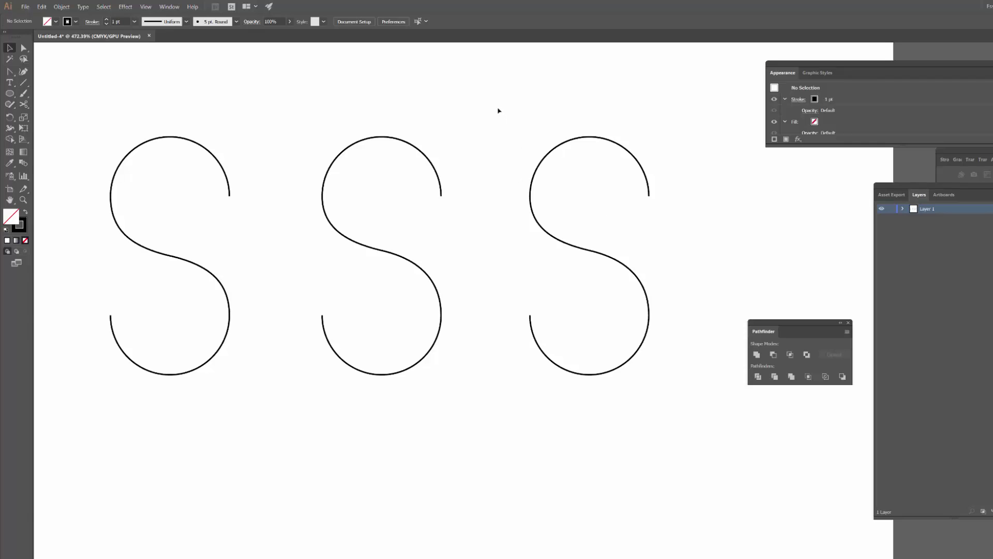
Copy the third S and paste the duplicate in place, exactly over the original.
drag(497, 103, 676, 402)
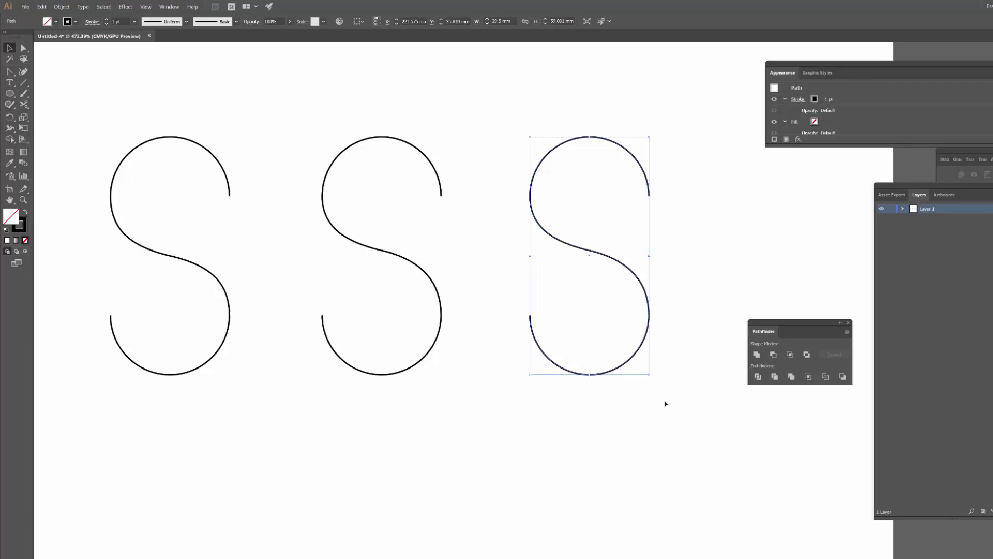
key(ctrl+shift+b)
key(ctrl+shift+b)
key(ctrl+shift+b)
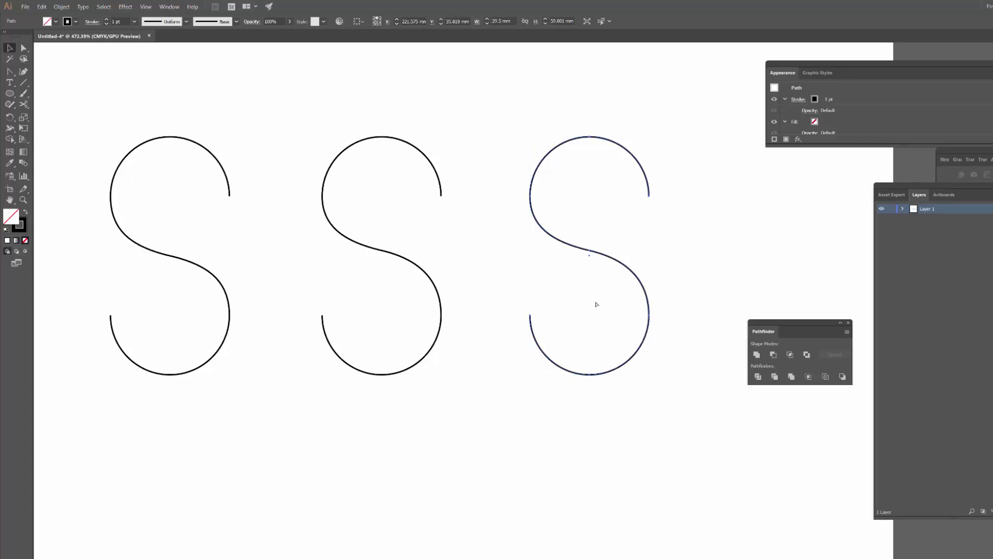
key(ctrl+shift+b)
click(700, 255)
Raise the centre anchor of the duplicated third S slightly, separating its spine from the original's.
key(a)
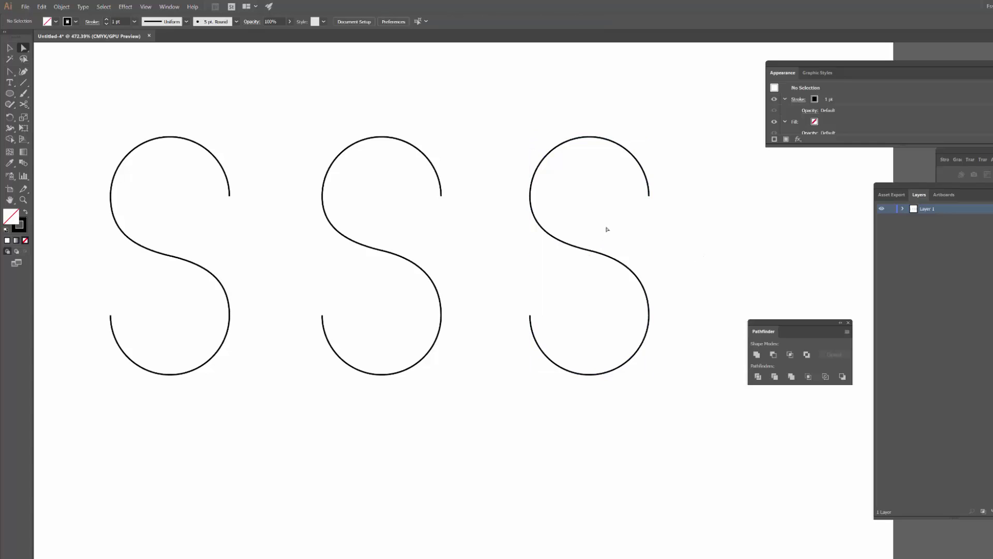
click(589, 252)
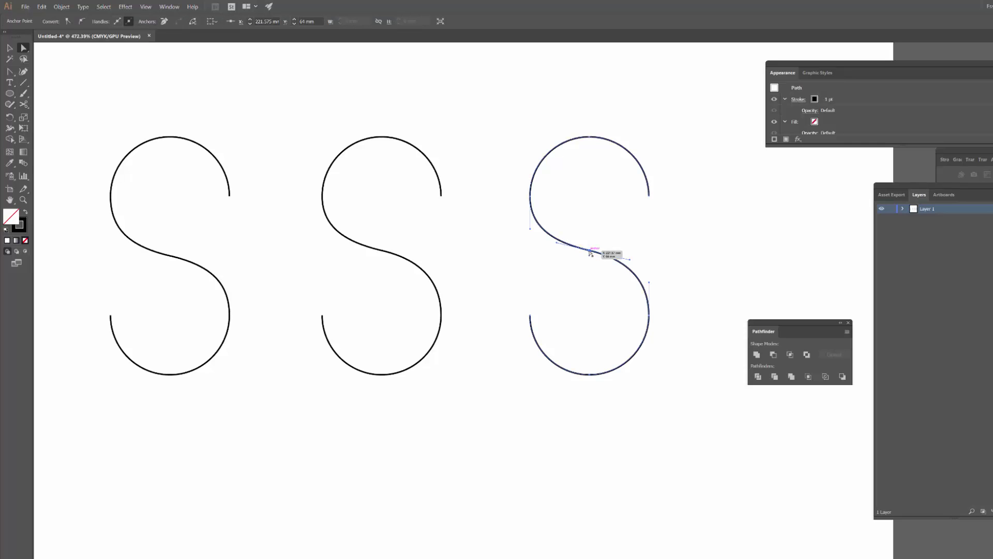
drag(590, 253, 590, 245)
click(674, 359)
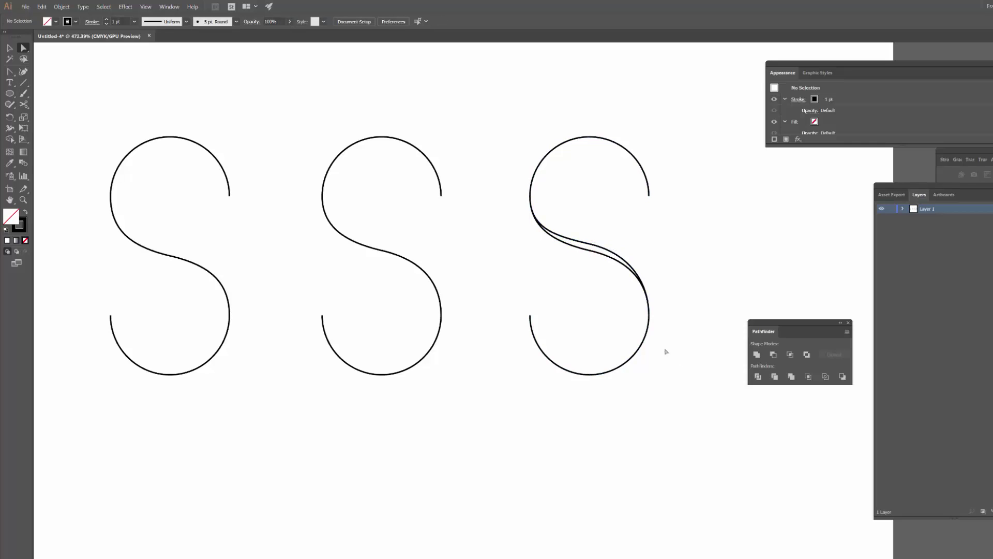
Lower the centre anchor of the original third S slightly, widening the gap between its two spine curves.
click(591, 252)
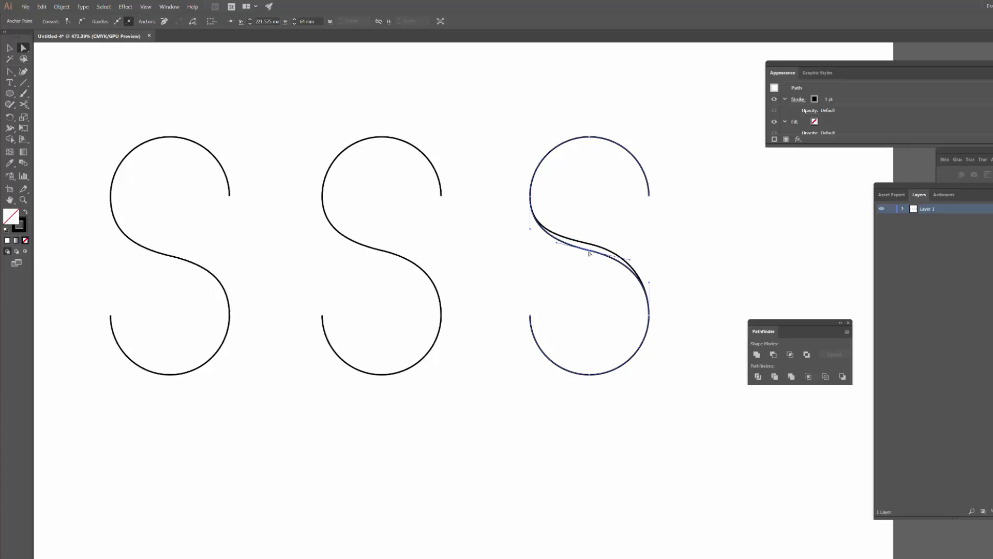
drag(589, 251, 590, 259)
click(707, 281)
key(z)
drag(704, 253, 678, 268)
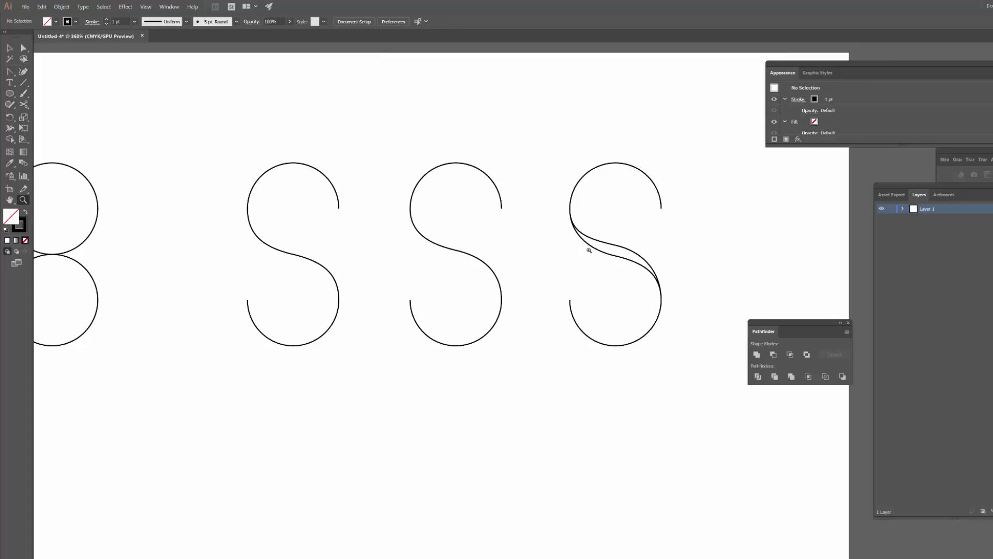
Move all three S letters together horizontally, closer to the stacked circles.
key(v)
scroll(622, 268, down, 2)
drag(373, 168, 656, 350)
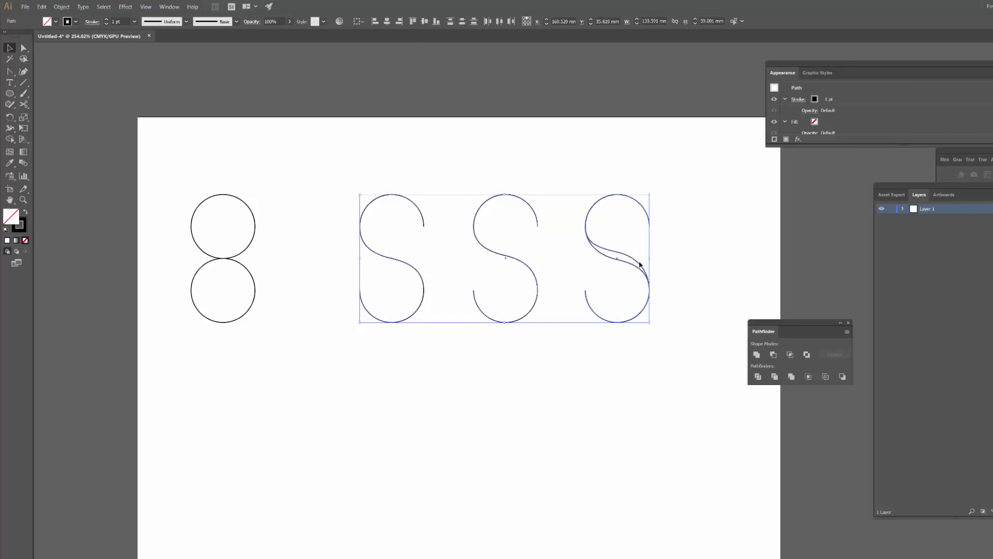
drag(636, 264, 552, 265)
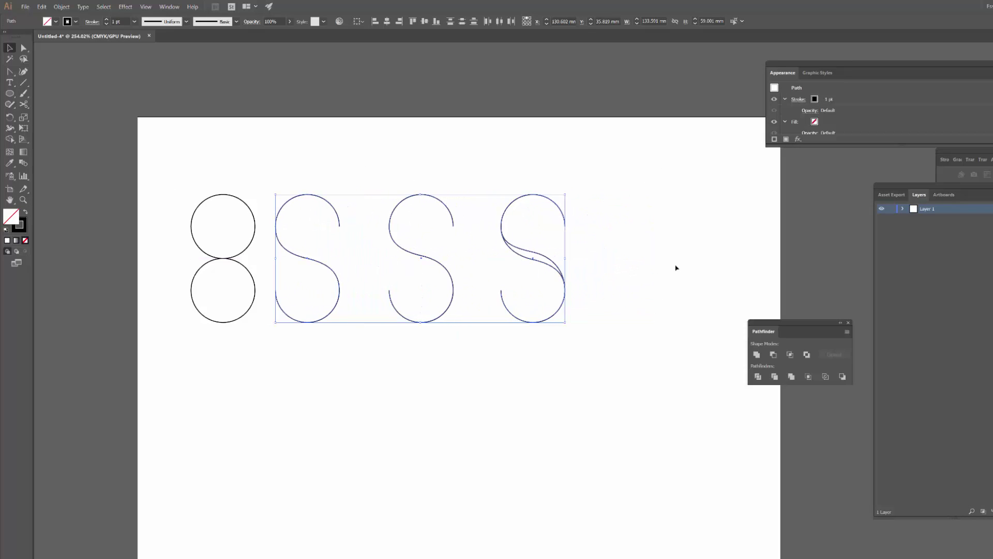
click(591, 192)
key(z)
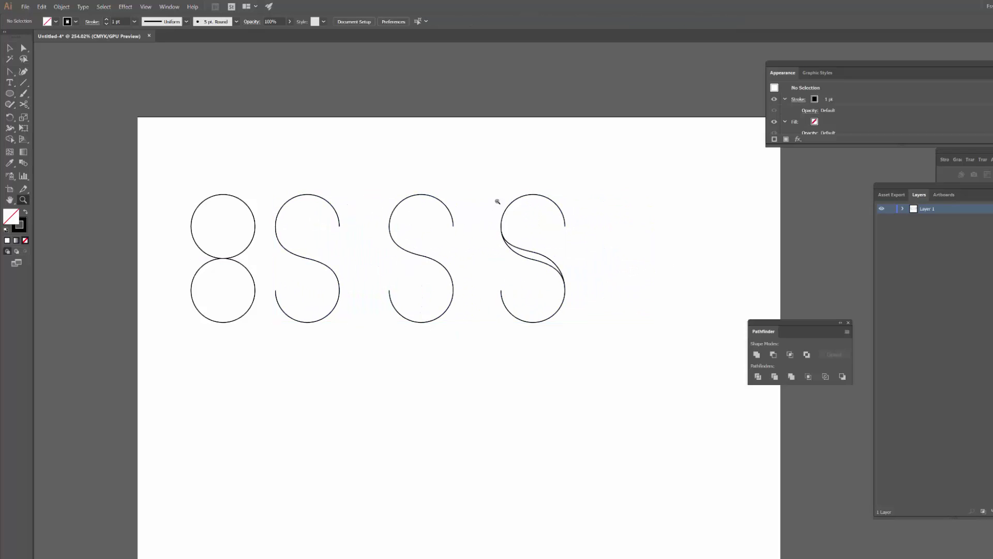
Place the pair of stacked circles to the right of the third S, on the same horizontal line.
key(v)
drag(161, 174, 226, 260)
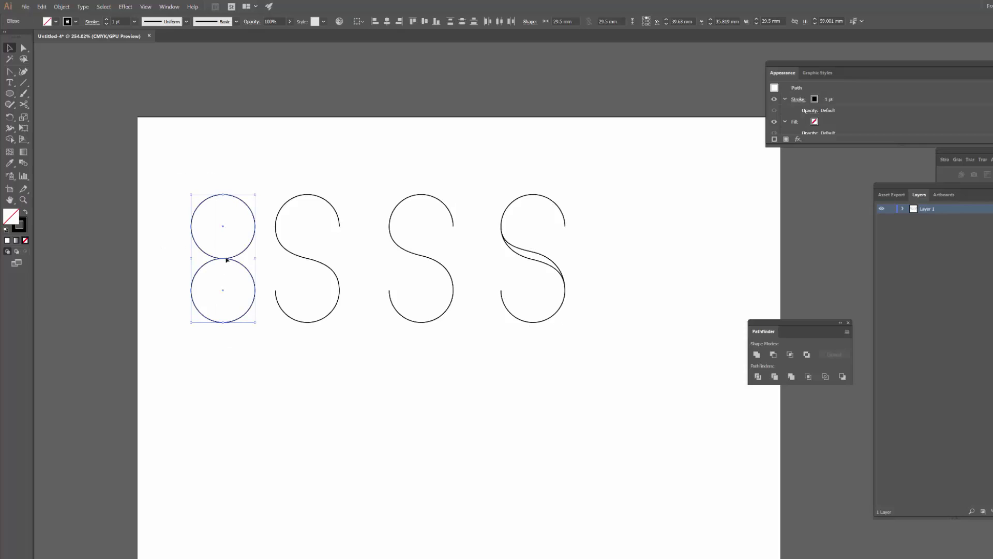
drag(494, 278, 671, 276)
mouse_move(162, 150)
mouse_down()
mouse_move(266, 347)
mouse_move(259, 341)
mouse_up()
drag(234, 255, 643, 258)
click(736, 258)
key(v)
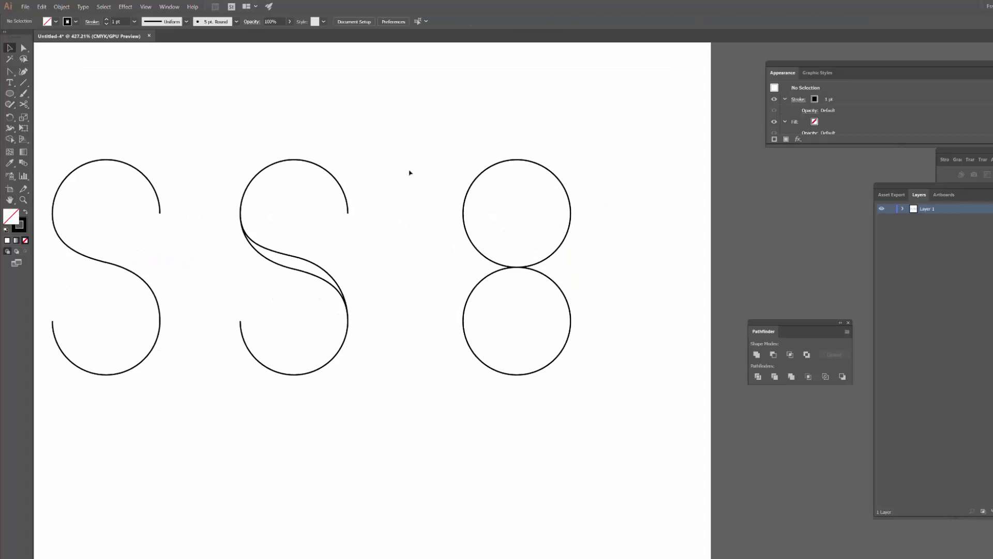
Scale the upper circle down to about 20.3 mm across and raise the lower circle until it touches it.
drag(605, 203, 554, 176)
click(452, 269)
drag(456, 263, 576, 317)
drag(546, 277, 545, 261)
click(455, 168)
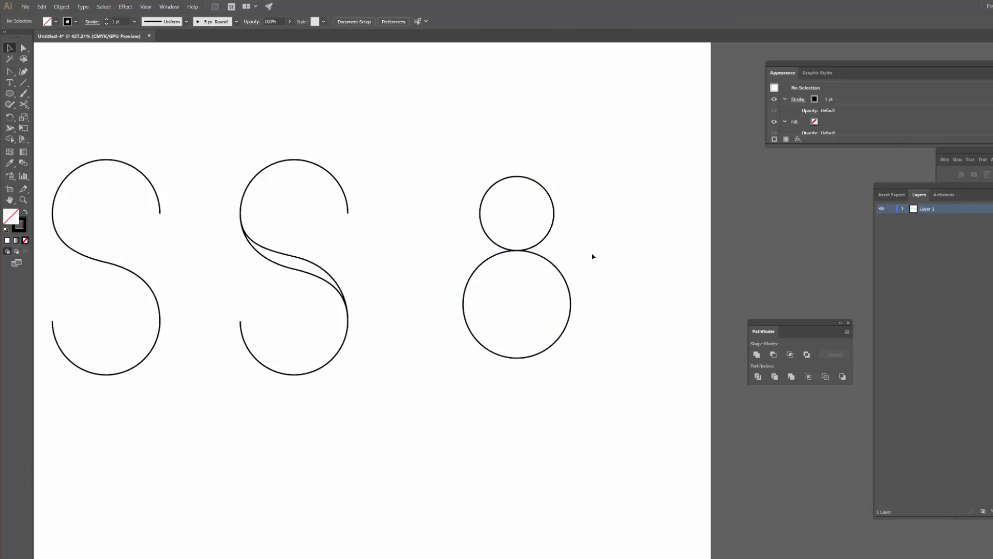
Delete the upper-left quarter of the large circle and the lower-right quarter of the small circle to leave an S.
key(a)
click(476, 274)
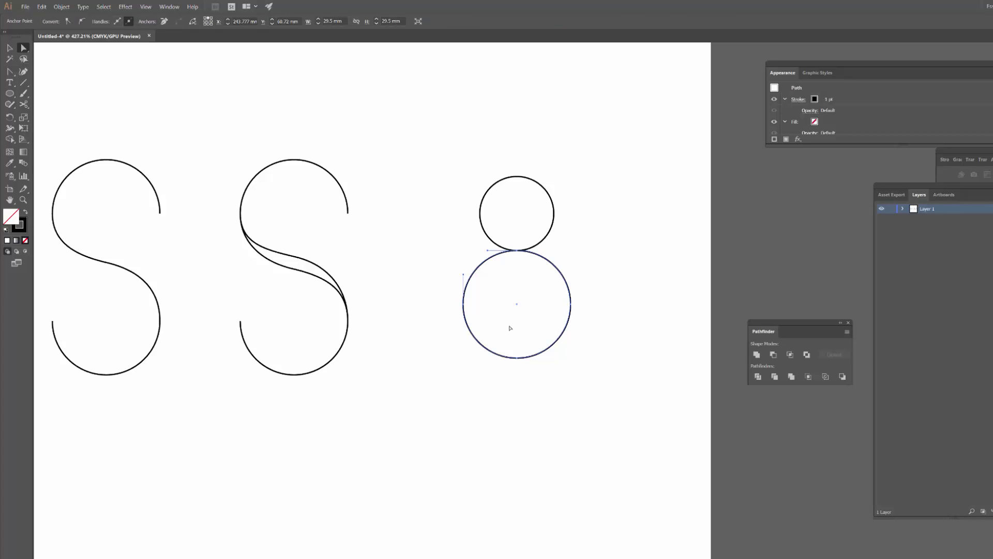
key(Delete)
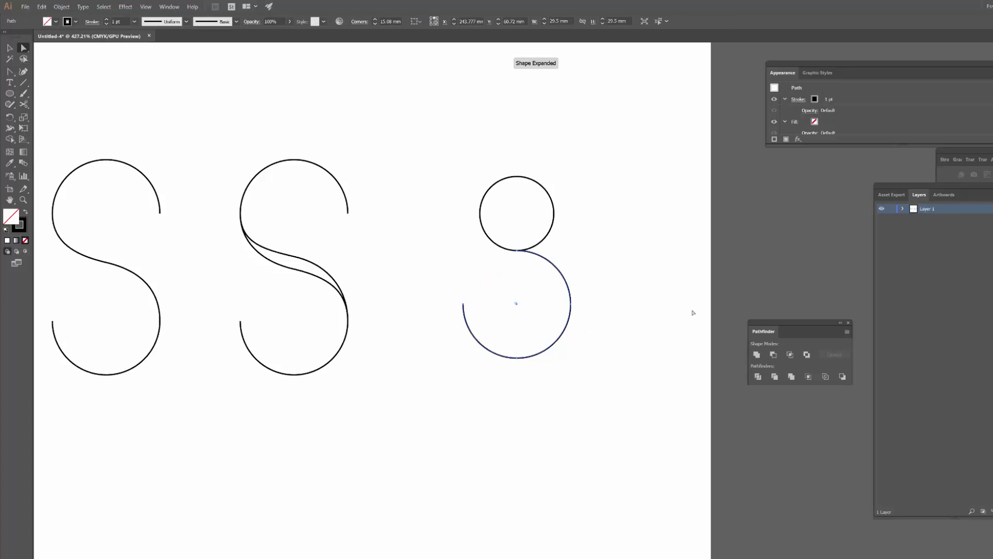
click(544, 241)
key(Delete)
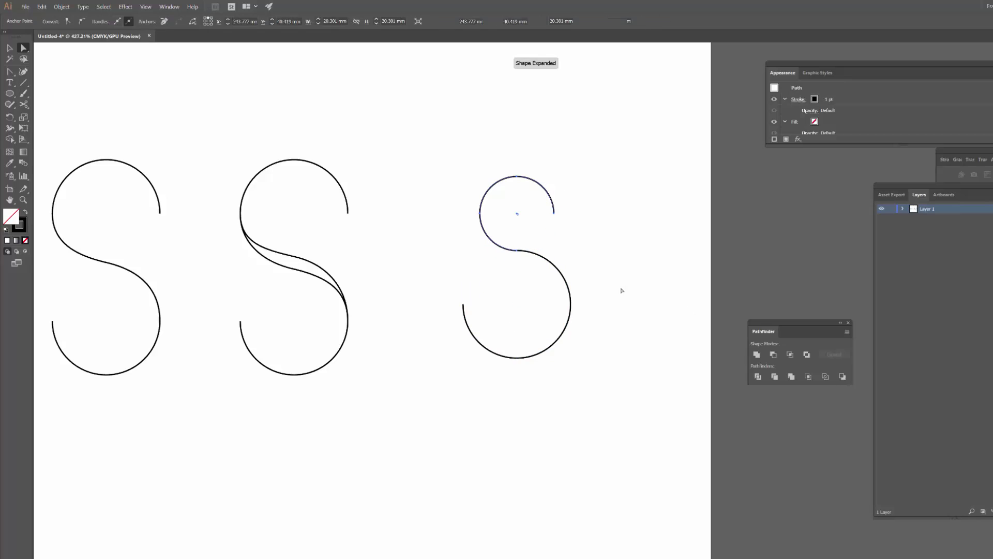
click(624, 290)
Join the small upper arc and the large lower arc into a single S path.
key(z)
mouse_move(641, 262)
mouse_down()
mouse_move(603, 271)
mouse_move(641, 264)
mouse_up()
alt+click(603, 270)
key(v)
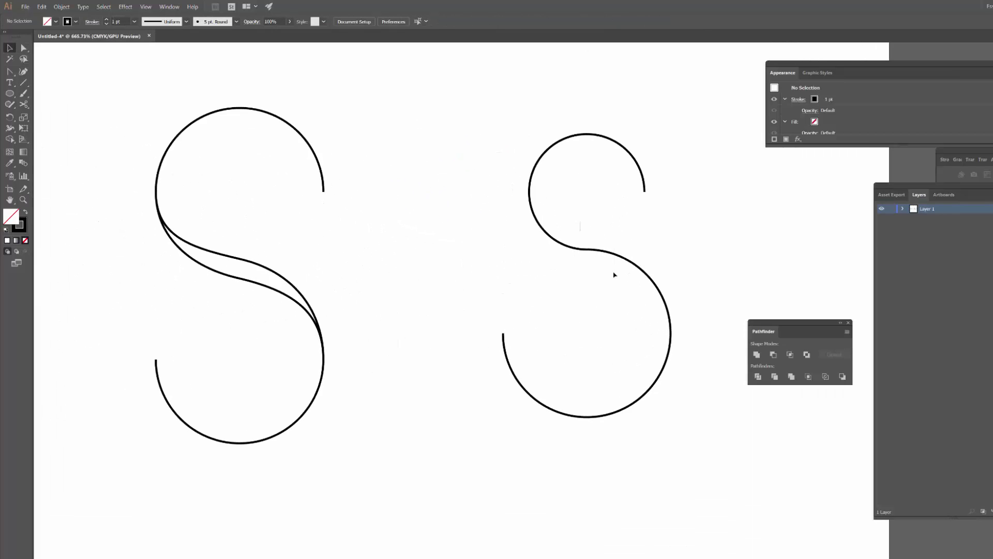
click(593, 254)
right_click(593, 254)
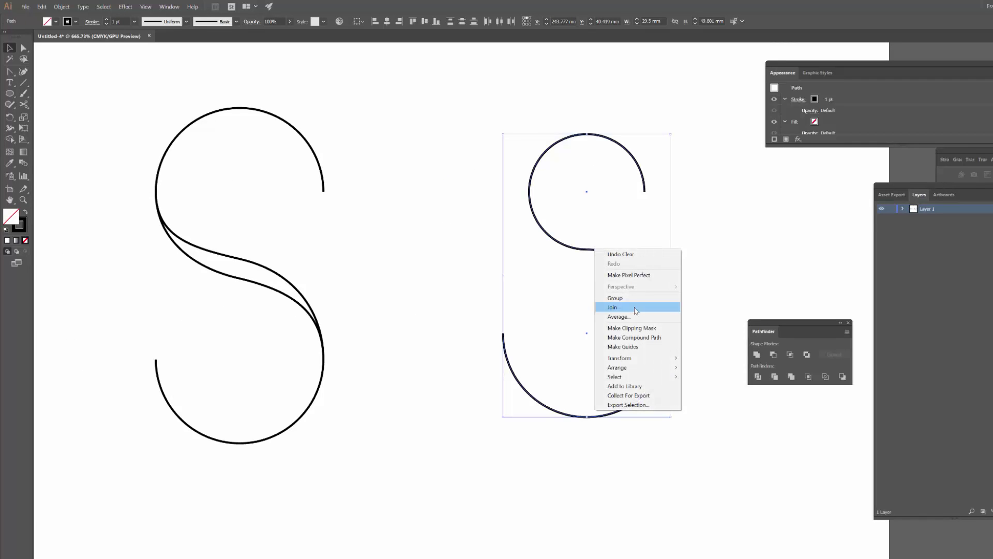
click(636, 310)
Redraw the handles of the new S's centre anchor so the spine slopes down to the right.
scroll(588, 248, up, 1)
key(a)
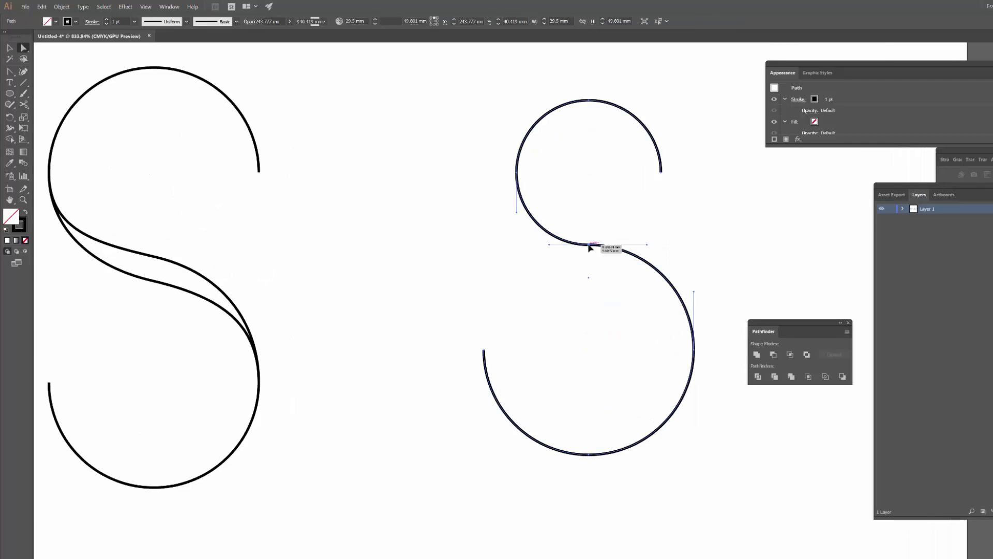
click(588, 245)
key(shift+c)
drag(589, 245, 543, 238)
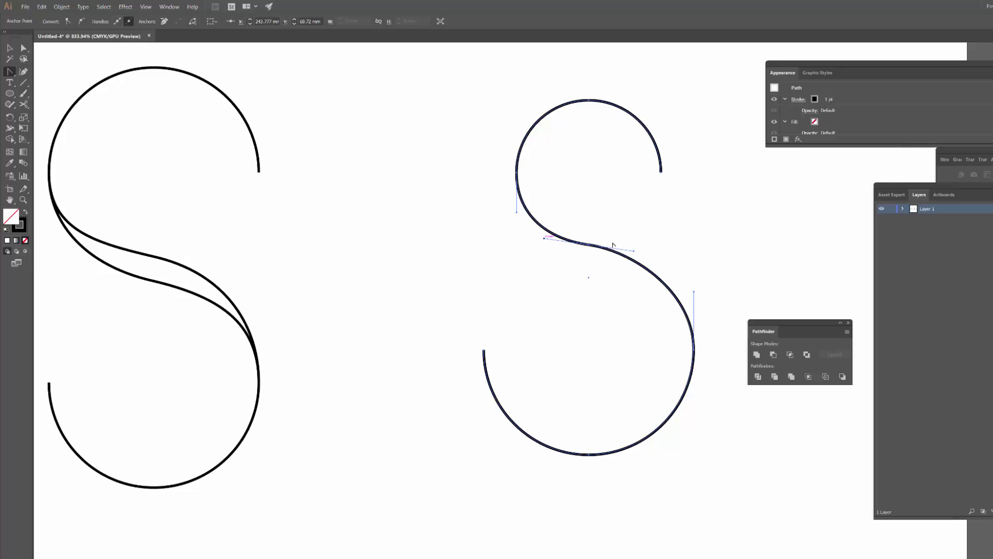
Try lengthening the centre anchor's lower-right handle to widen the lower shoulder of the S.
drag(633, 252, 671, 258)
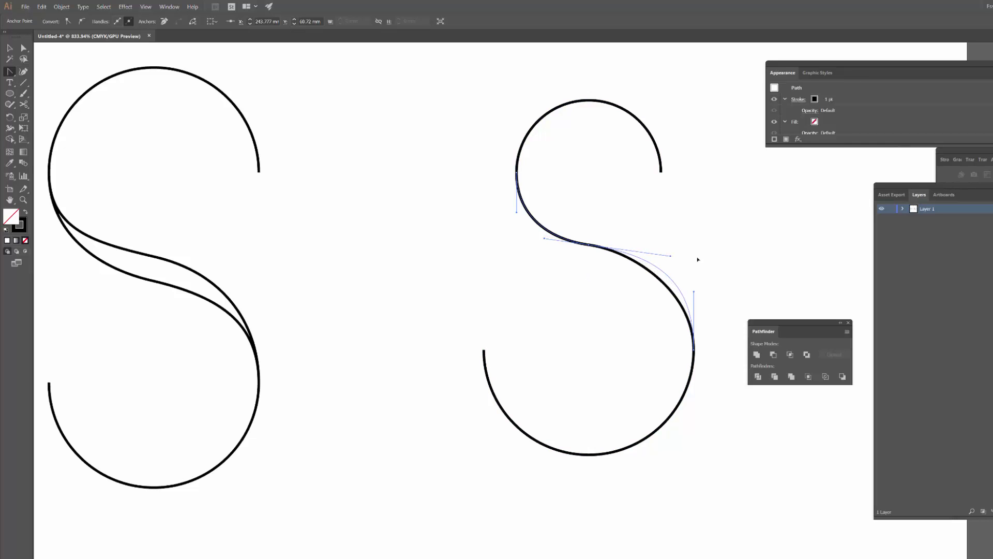
key(ctrl+z)
key(a)
click(753, 250)
Try lengthening the centre anchor's upper-left handle to fill out the upper bowl of the S.
click(598, 246)
mouse_move(571, 225)
mouse_down()
mouse_move(613, 270)
mouse_move(598, 258)
mouse_up()
key(shift+c)
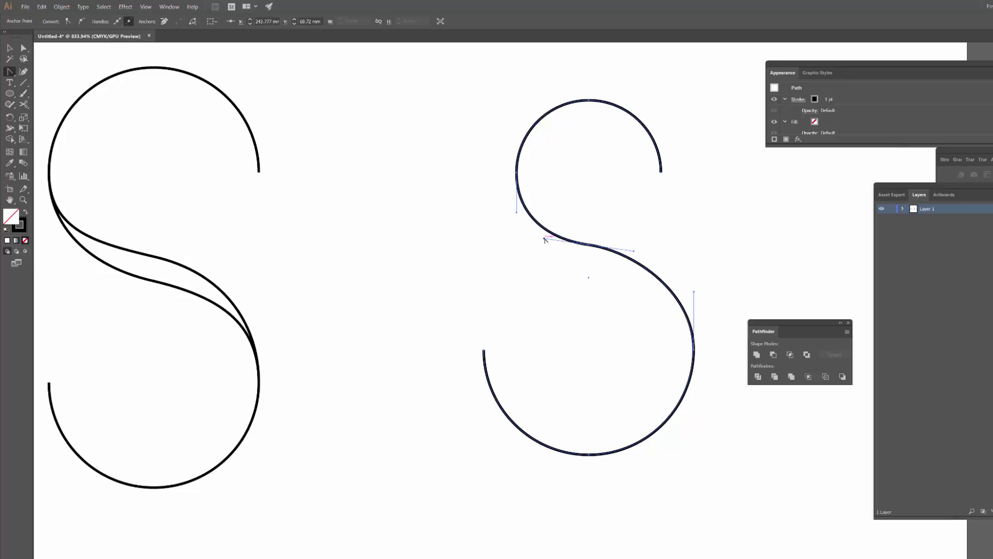
drag(544, 239, 527, 238)
key(v)
click(682, 243)
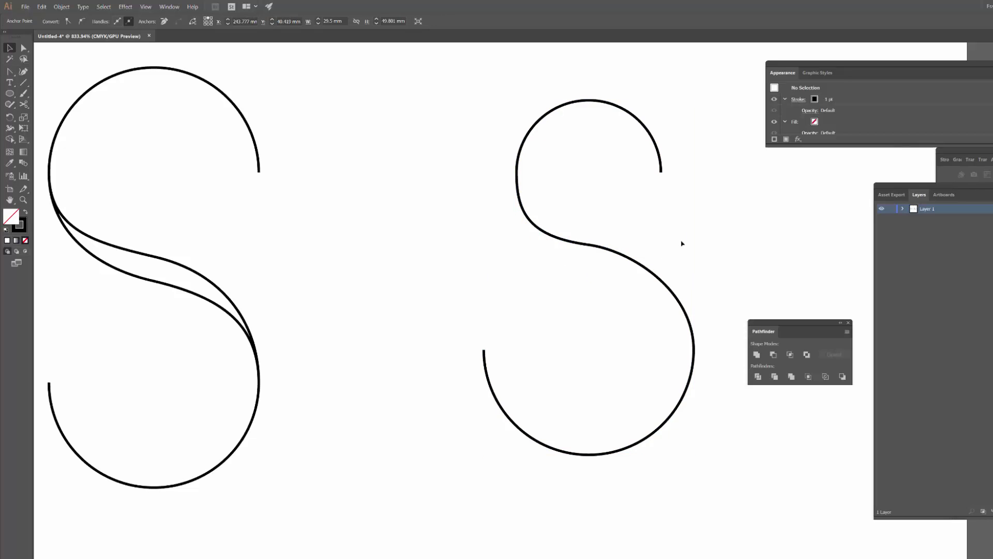
key(ctrl+z)
Try shortening the centre anchor's upper-left handle slightly and lengthening its lower-right handle.
click(605, 256)
ctrl+click(587, 237)
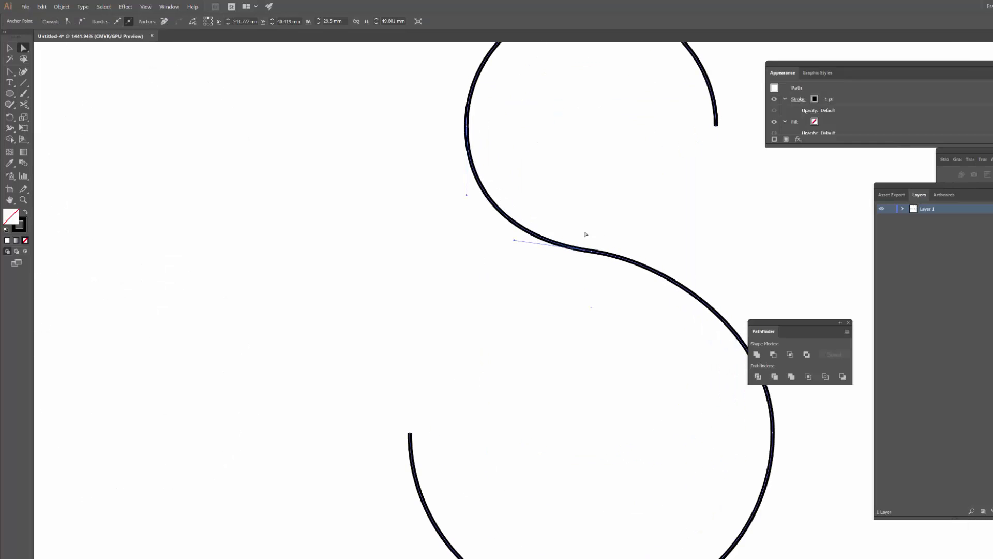
key(shift+c)
drag(514, 241, 530, 243)
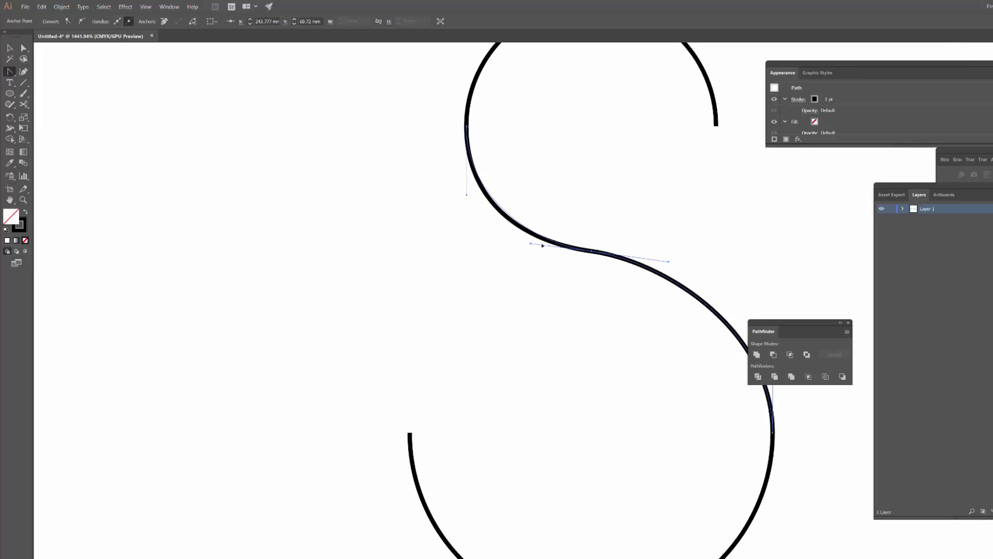
ctrl+click(591, 251)
drag(675, 263, 678, 266)
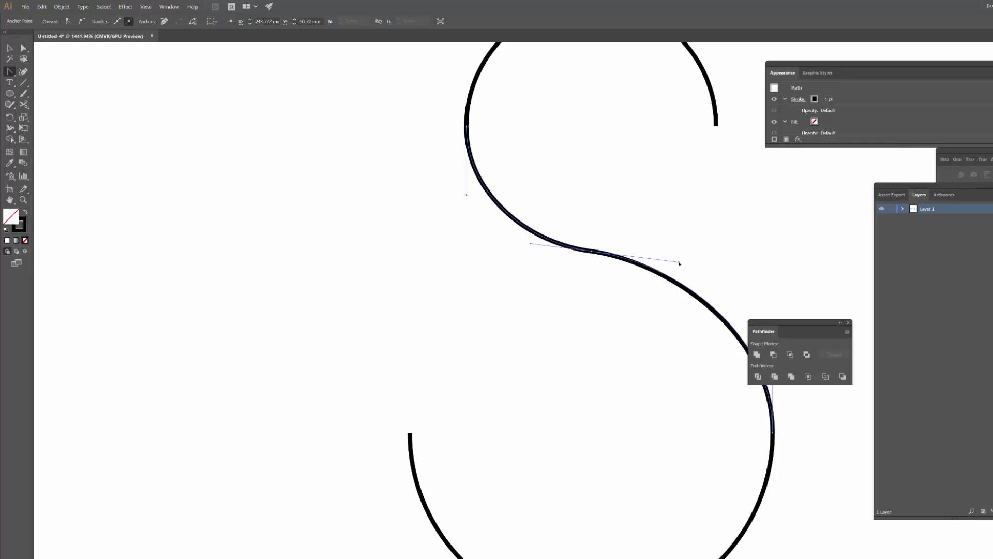
Redraw the centre anchor's handles at a slightly steeper tilt and extend the lower-right handle to smooth the spine.
drag(591, 253, 515, 237)
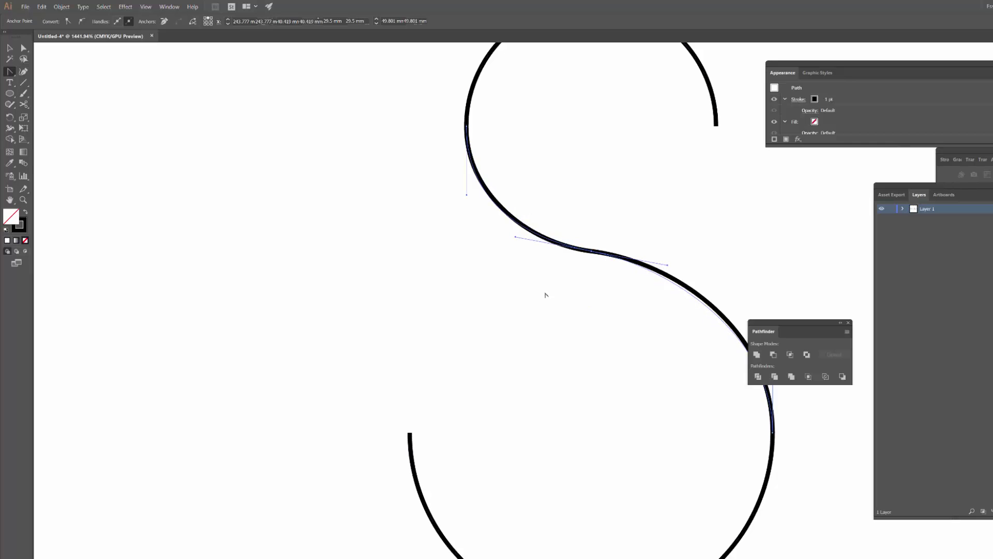
ctrl+click(547, 295)
drag(573, 306, 529, 311)
drag(529, 312, 550, 269)
click(478, 266)
key(shift+c)
drag(614, 273, 647, 279)
key(ctrl+shift+a)
Move the small-topped S closer to the third S and duplicate it horizontally to its right.
scroll(696, 272, down, 8)
key(z)
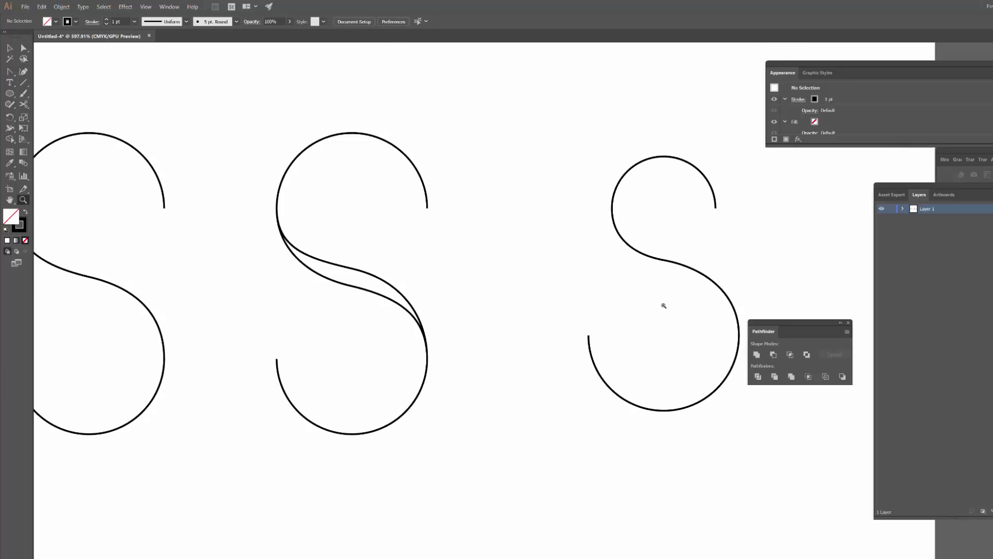
scroll(663, 305, down, 5)
scroll(593, 298, up, 3)
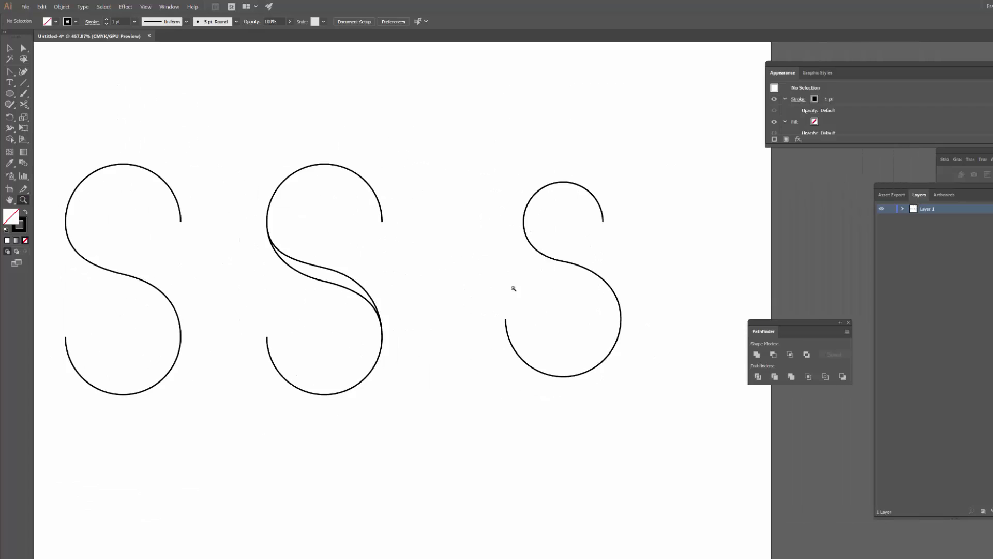
drag(513, 288, 571, 297)
drag(636, 319, 564, 314)
key(v)
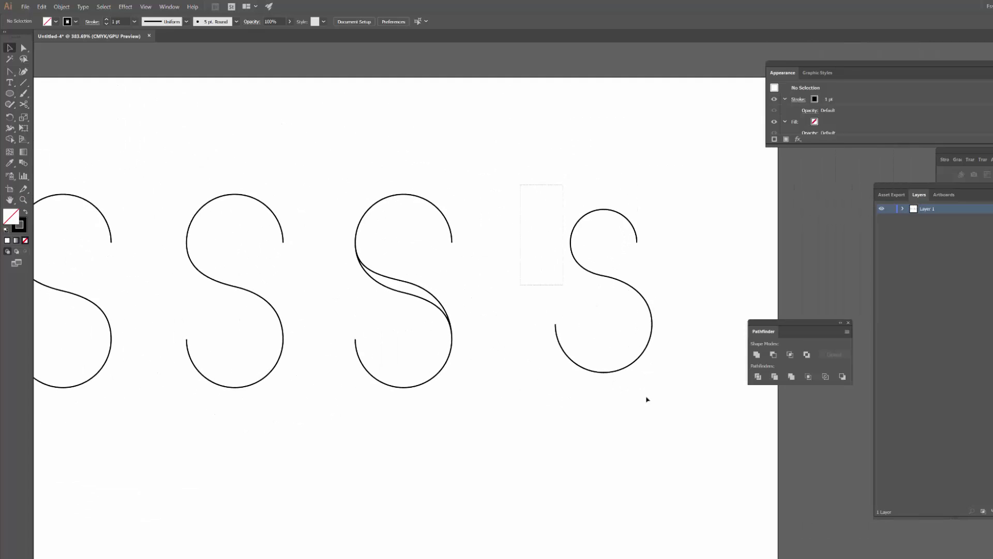
click(648, 314)
click(676, 299)
drag(507, 173, 699, 300)
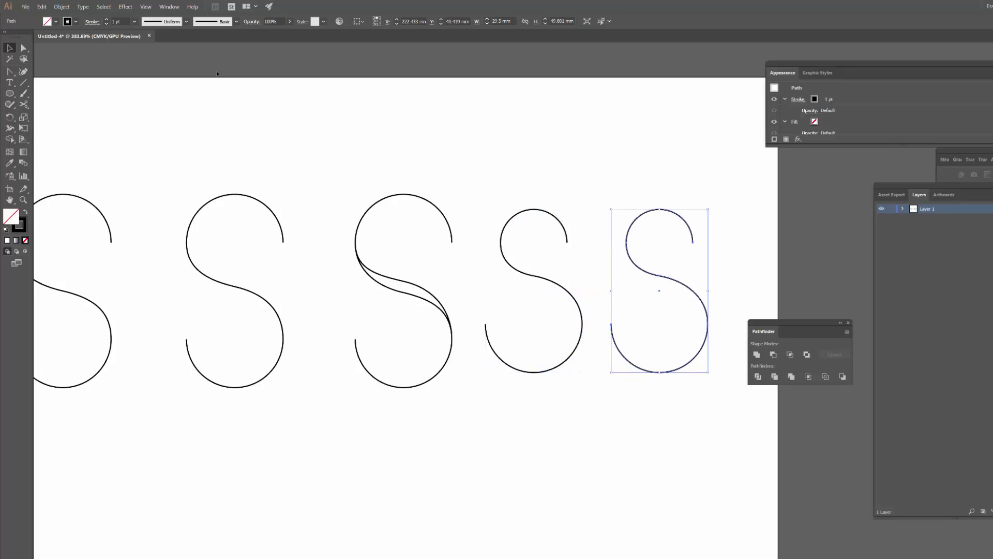
Set the stroke weight of the duplicated small-topped S to 7 pt.
click(106, 19)
click(107, 19)
click(106, 20)
click(106, 19)
click(106, 20)
click(106, 19)
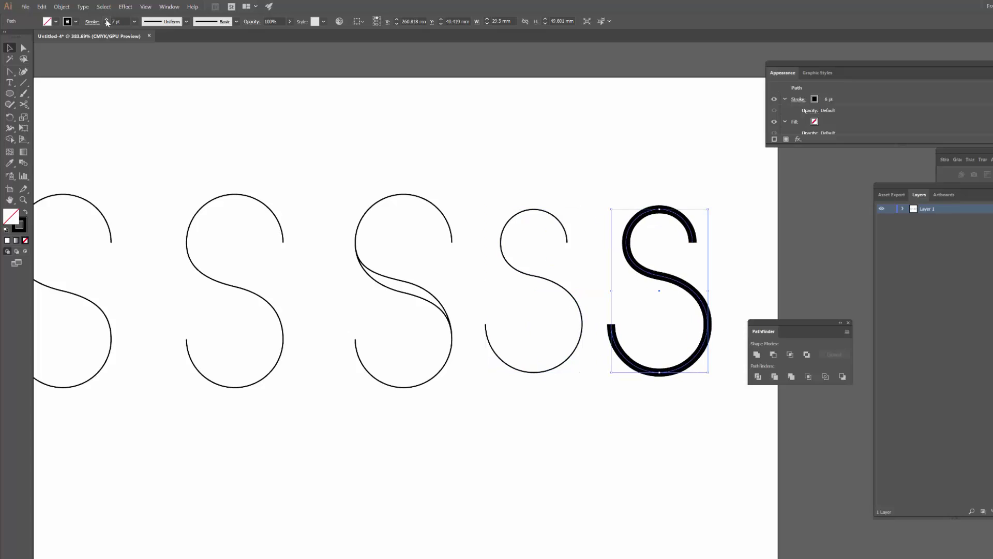
click(564, 160)
drag(640, 195, 551, 173)
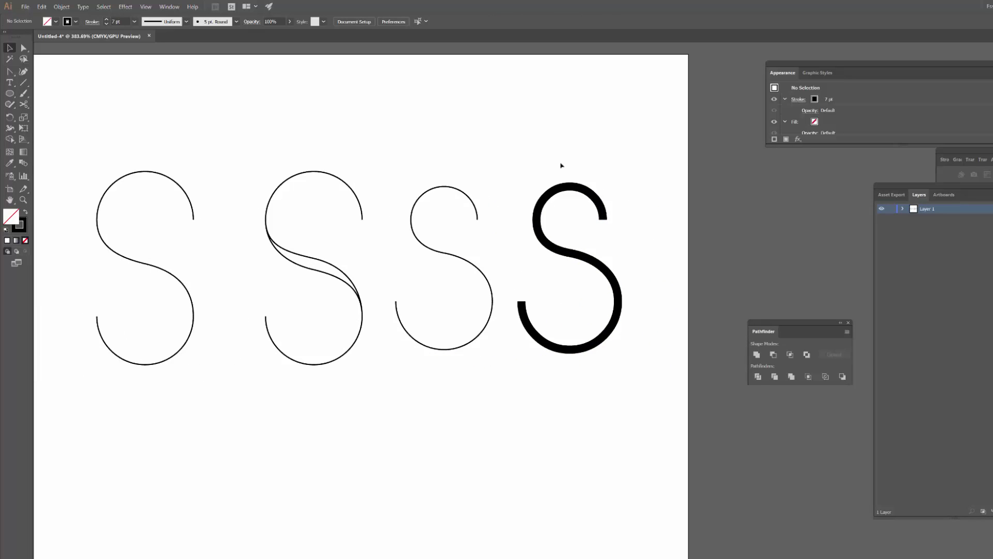
Give the 7 pt S round stroke caps at both ends.
drag(527, 152, 632, 370)
click(944, 160)
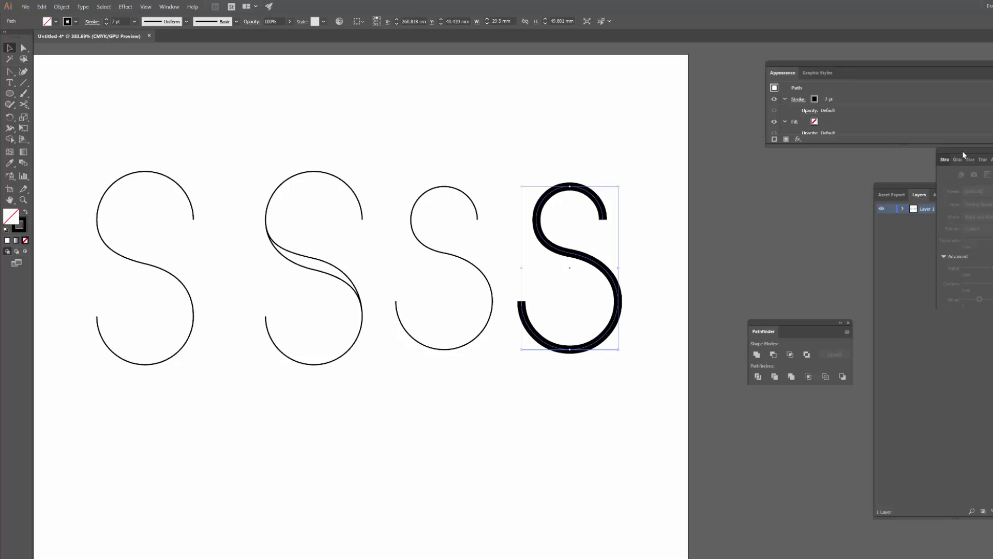
drag(943, 160, 648, 158)
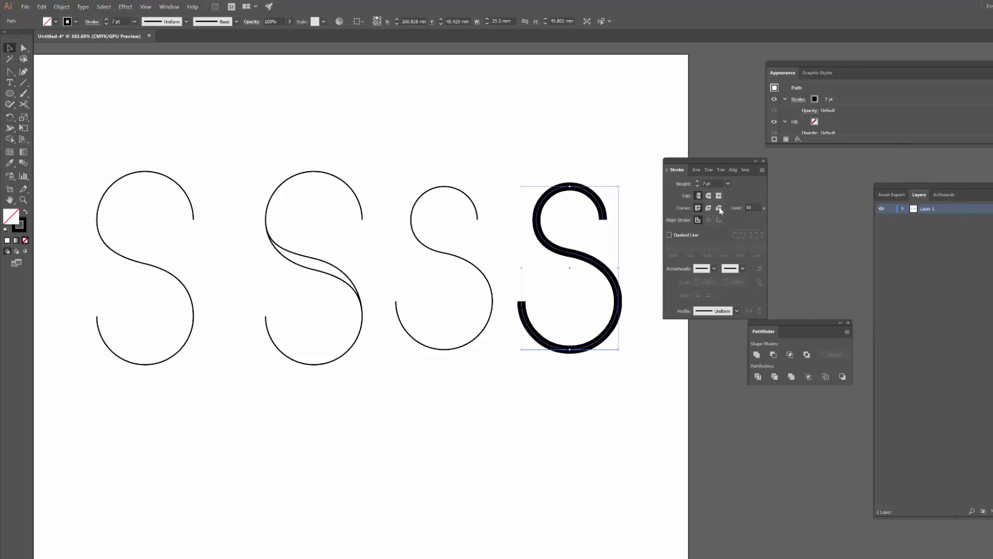
click(169, 7)
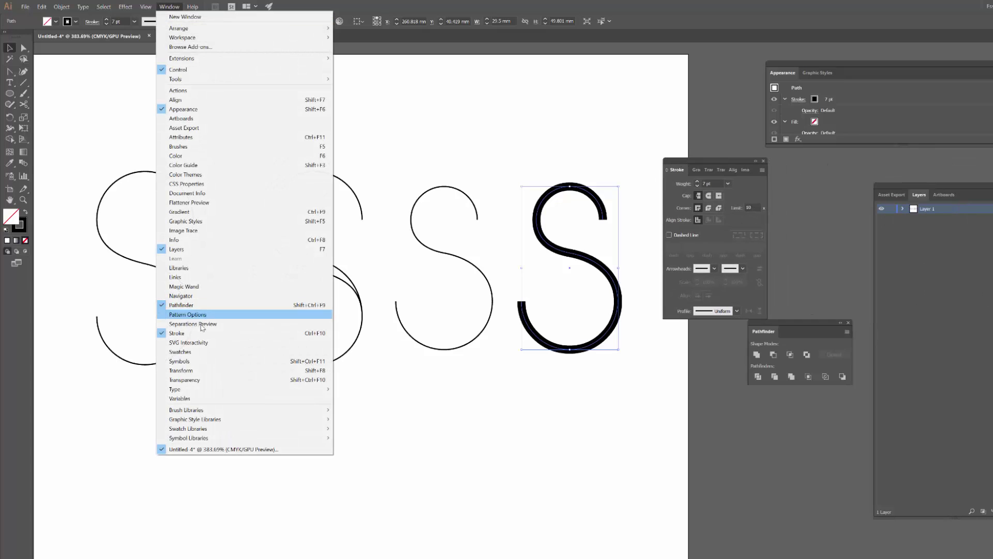
click(722, 163)
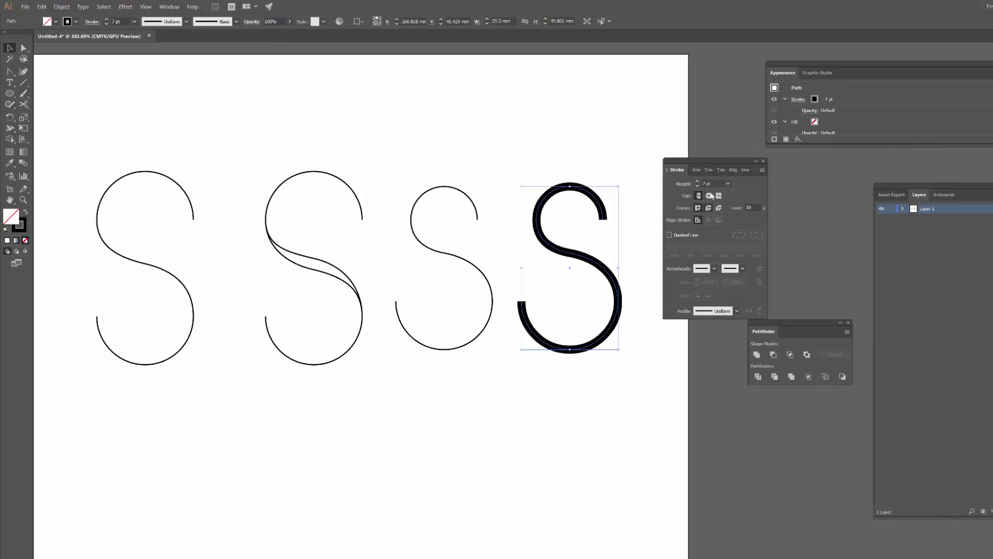
click(627, 147)
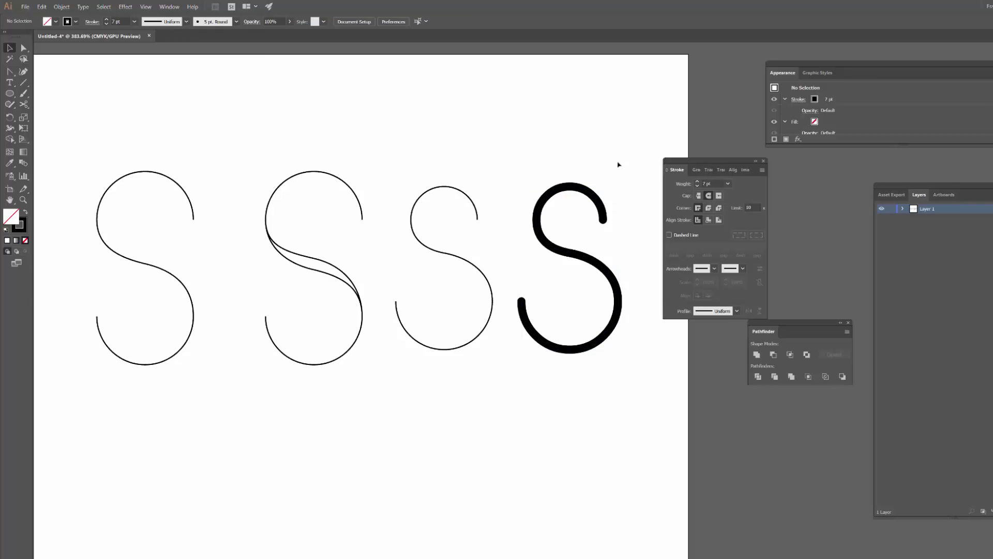
Examine the spine of the 7 pt S up close around its centre anchor.
scroll(590, 265, up, 5)
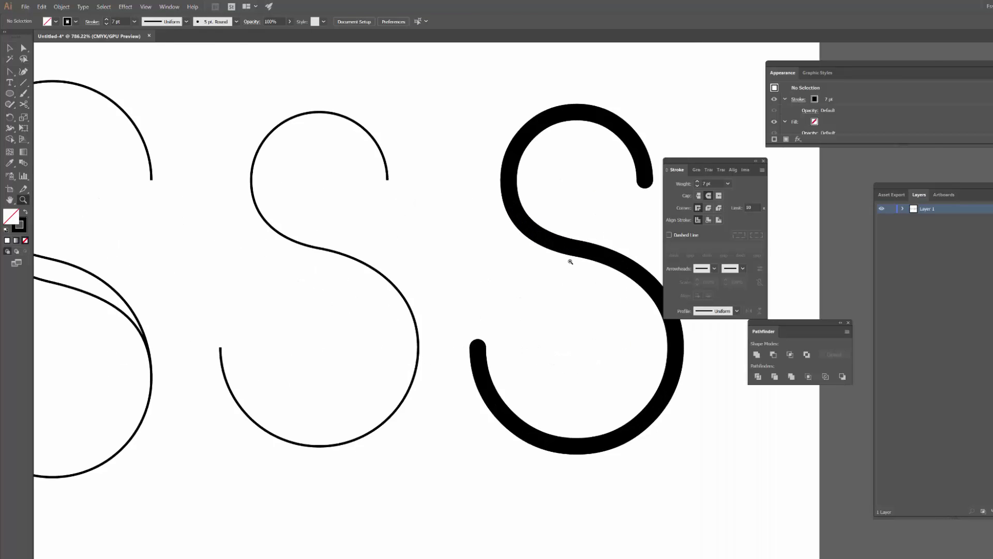
click(598, 251)
drag(545, 262, 428, 211)
key(a)
click(468, 265)
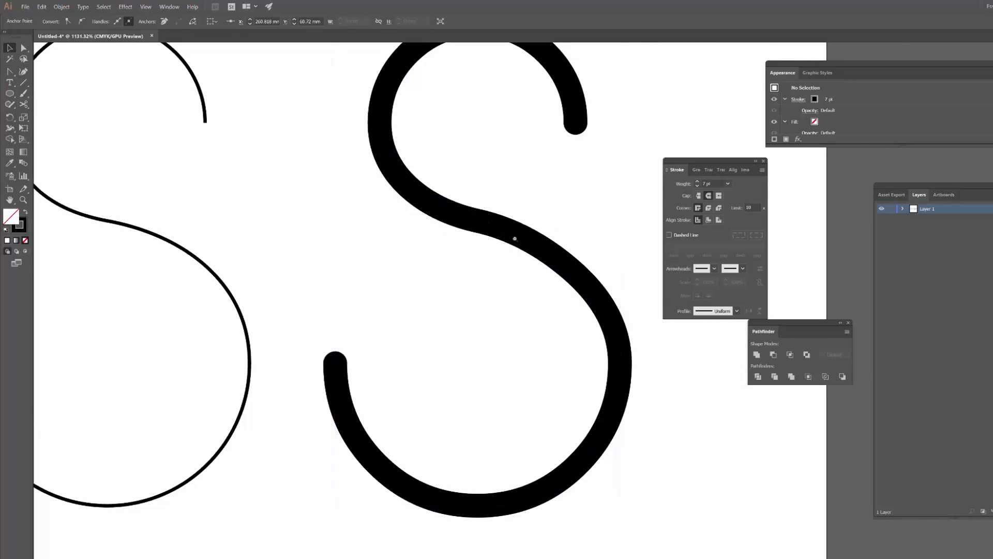
drag(522, 235, 547, 241)
click(490, 225)
key(shift+c)
key(v)
click(628, 212)
key(z)
drag(635, 206, 622, 252)
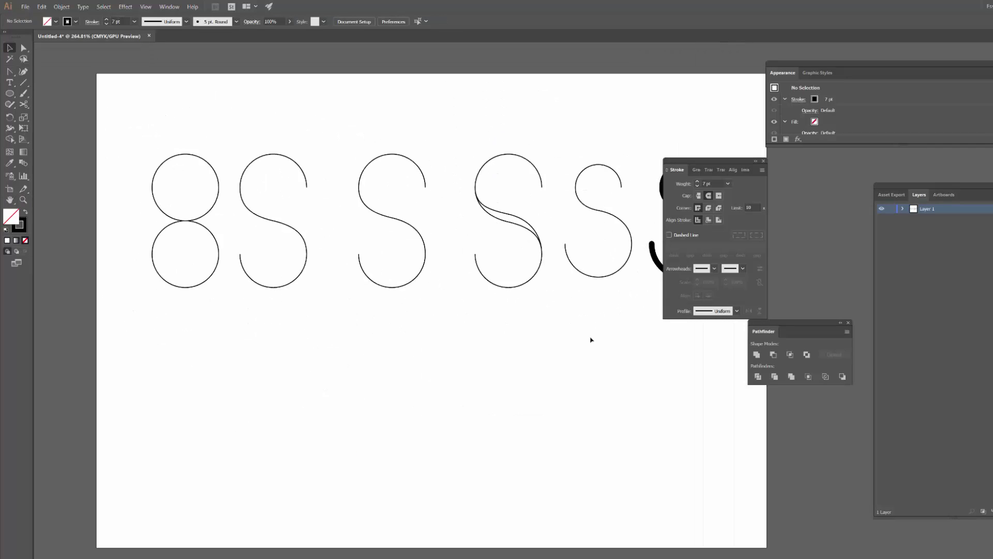
Try brush strokes marking angled cuts across the lower-left and upper-right ends of the third S, and undo them.
drag(590, 340, 441, 325)
key(v)
key(h)
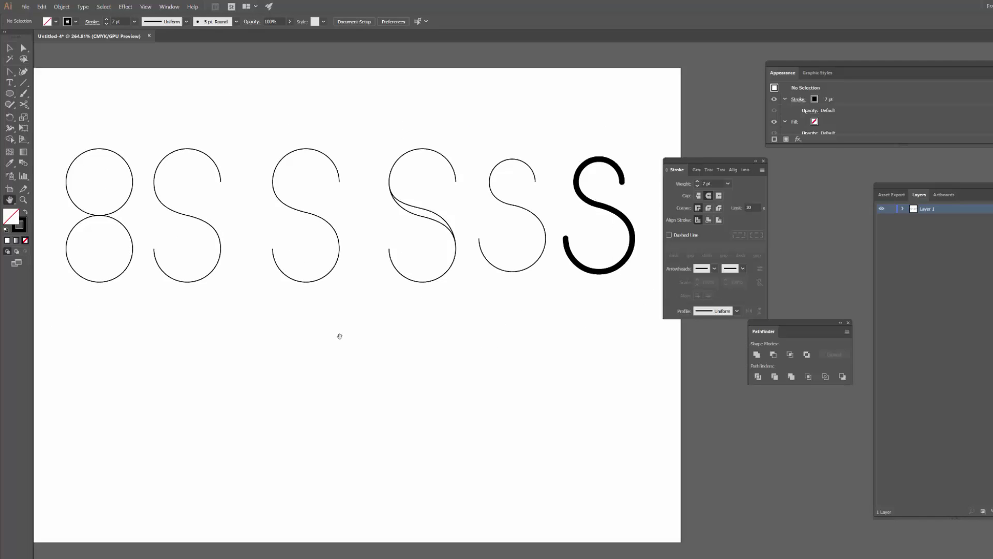
drag(339, 335, 499, 337)
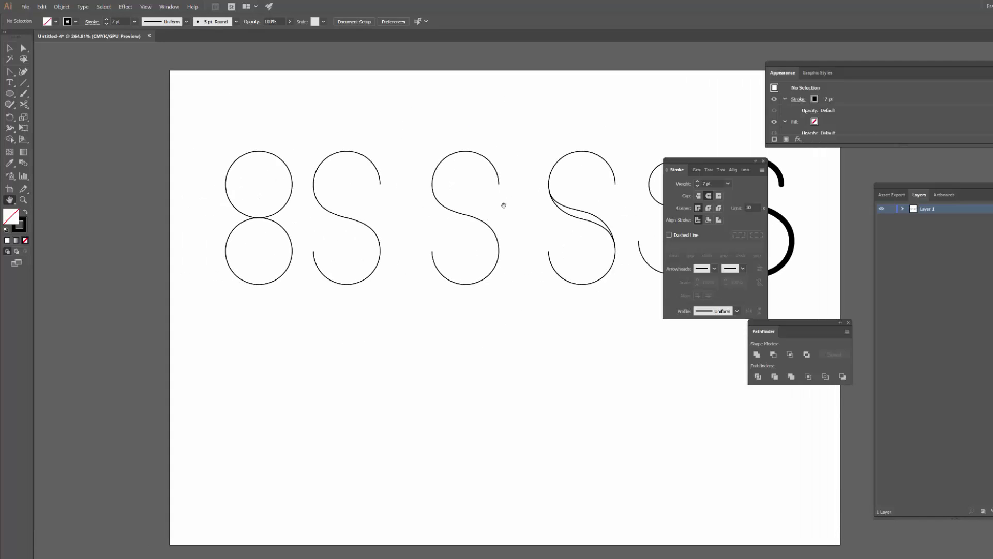
key(z)
drag(487, 191, 521, 182)
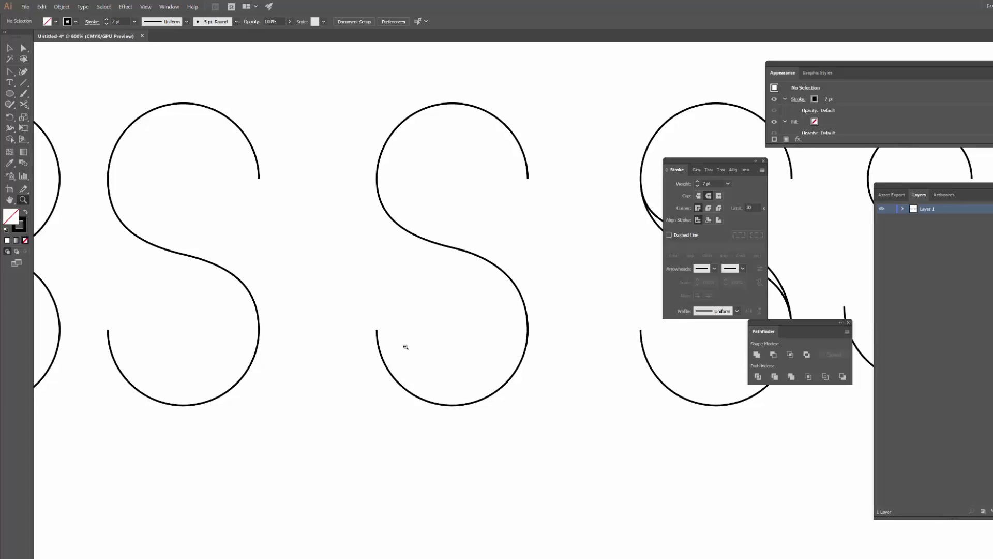
key(b)
drag(408, 351, 374, 414)
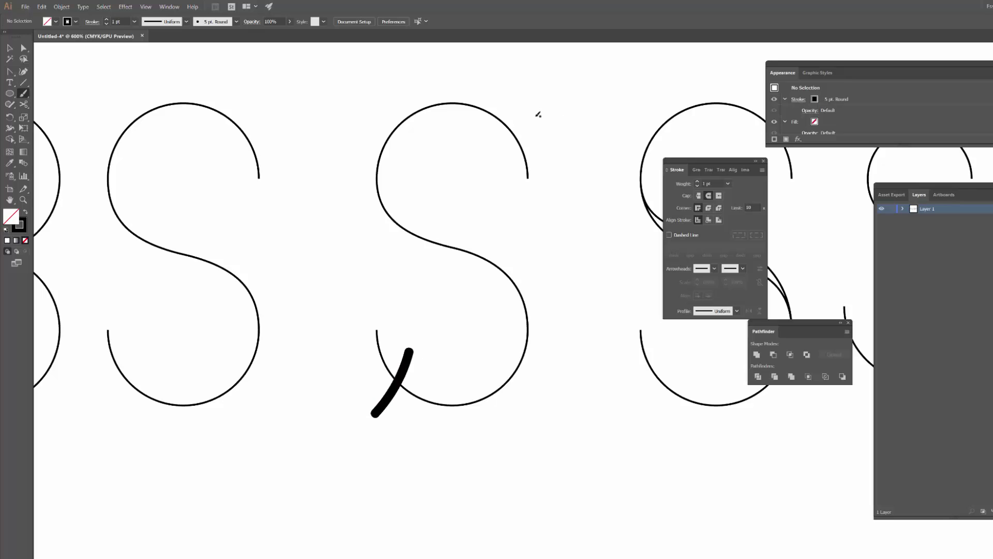
drag(536, 116, 500, 173)
key(ctrl+z)
key(ctrl+z)
Duplicate the two stacked circles into the empty area below the row of letters.
key(h)
drag(588, 285, 469, 234)
key(z)
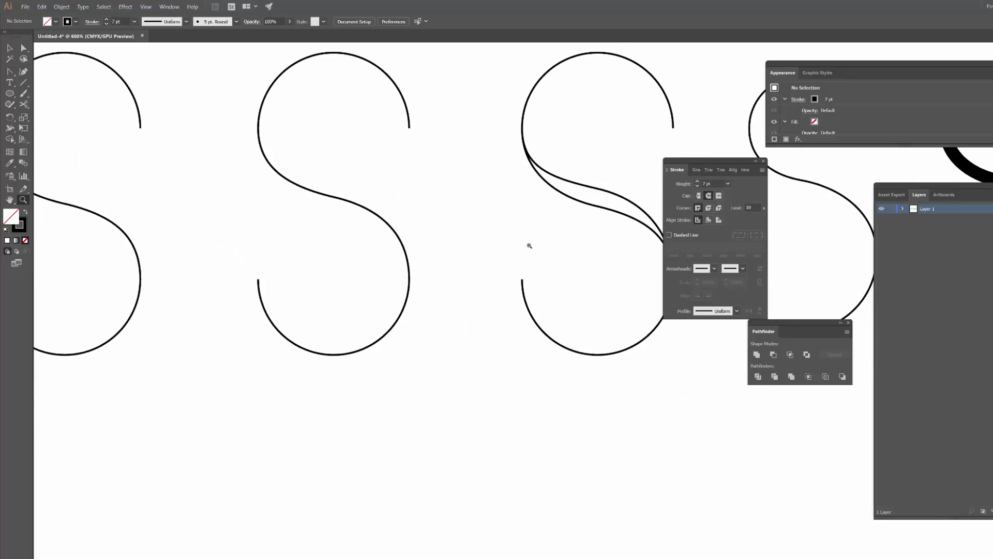
key(h)
drag(529, 245, 470, 252)
key(v)
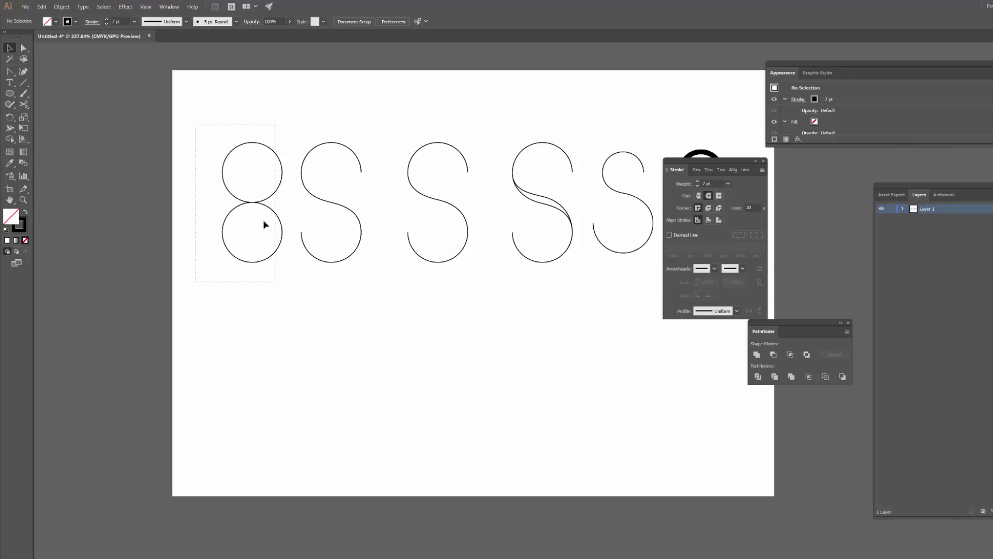
click(268, 200)
drag(269, 199, 524, 342)
click(557, 368)
key(z)
key(space)
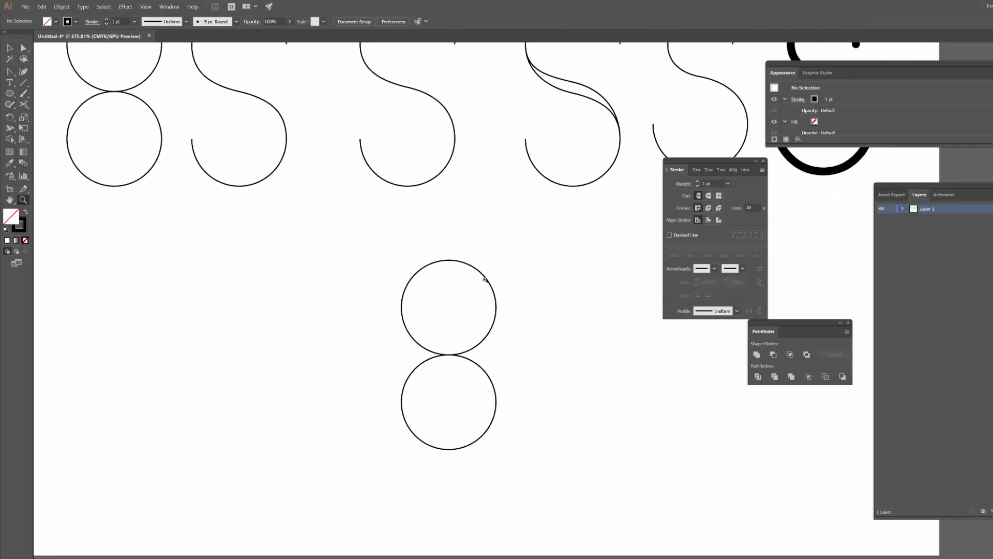
Draw a straight diagonal line with the Pen tool from above right to below left through the duplicated circles' meeting point.
key(p)
click(489, 233)
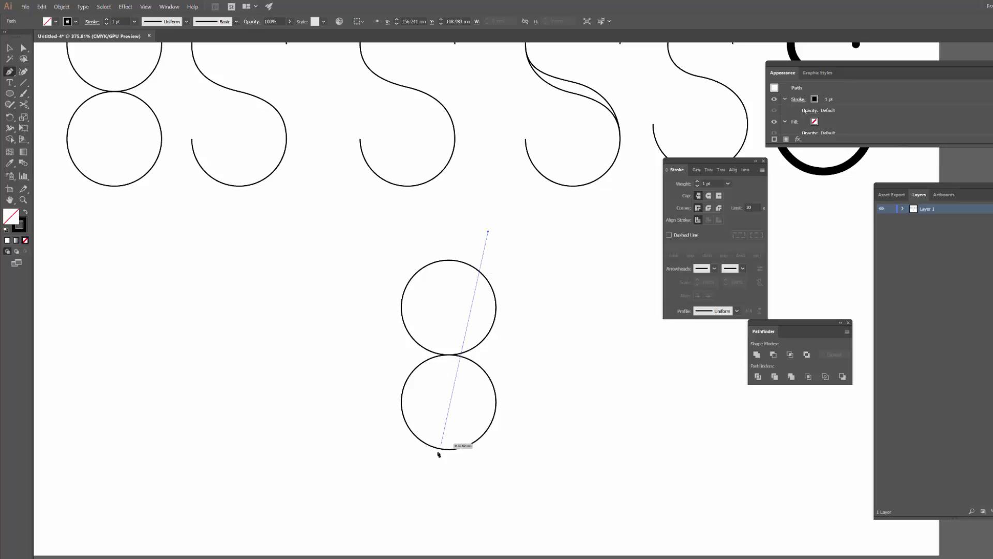
click(414, 485)
key(v)
click(527, 510)
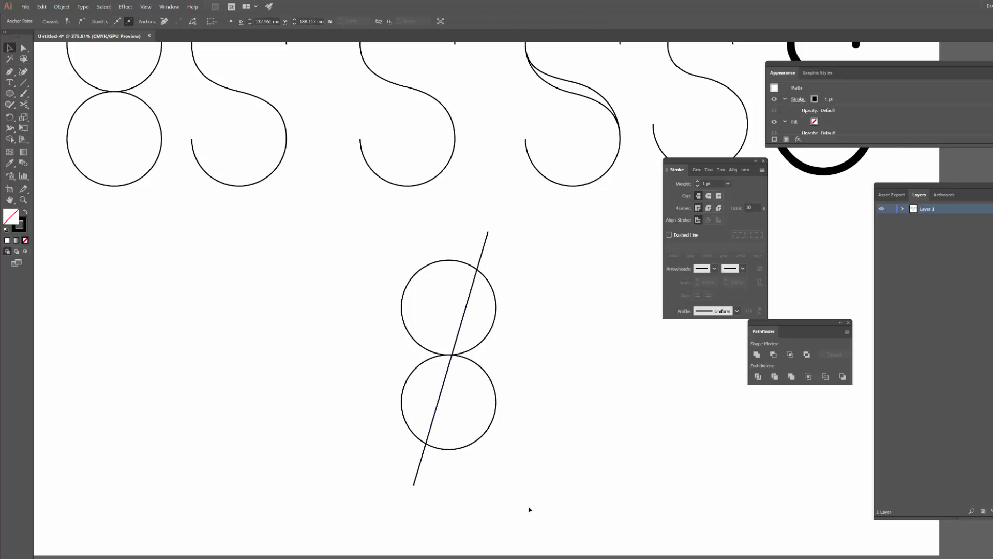
Centre the diagonal line and both duplicated circles horizontally on each other.
drag(559, 447, 466, 200)
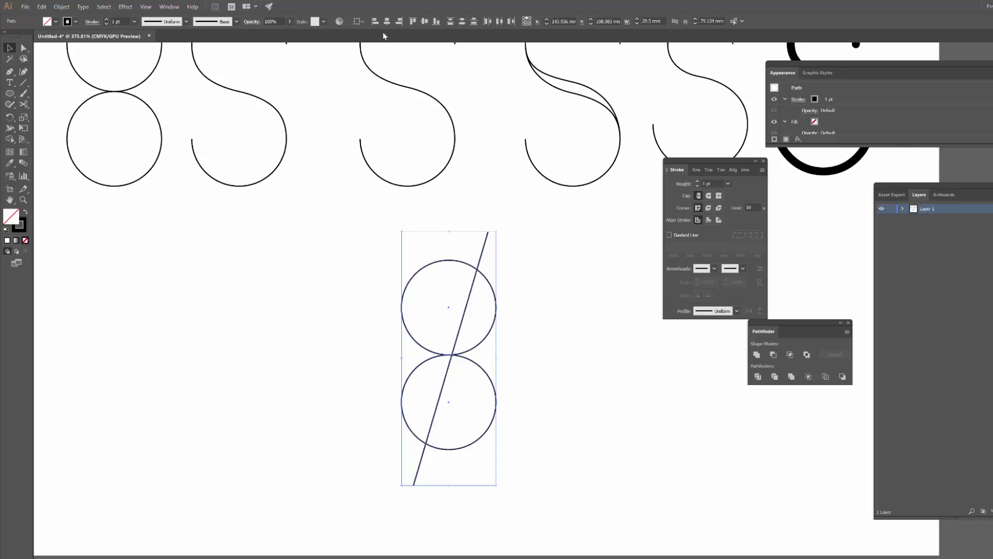
click(424, 21)
key(ctrl+z)
click(326, 248)
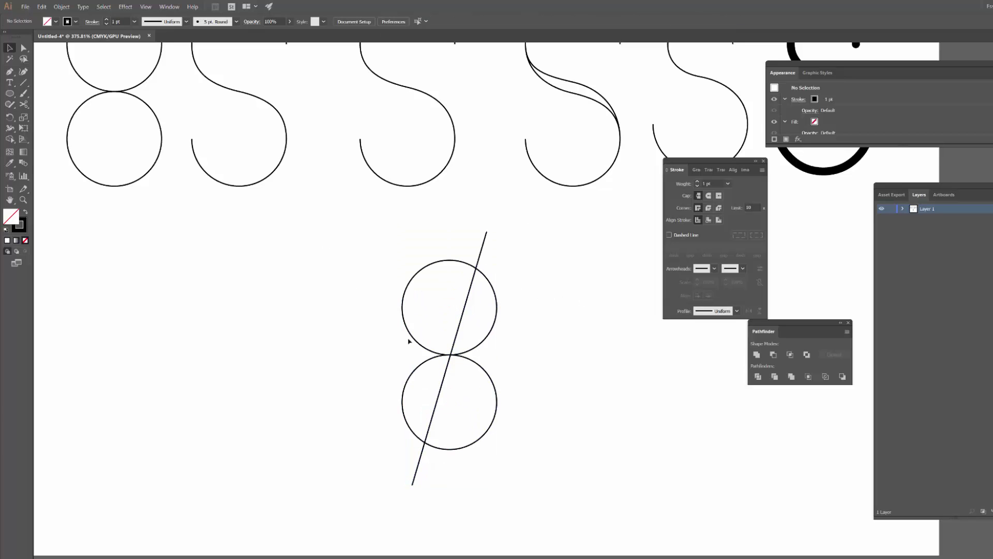
scroll(461, 313, down, 1)
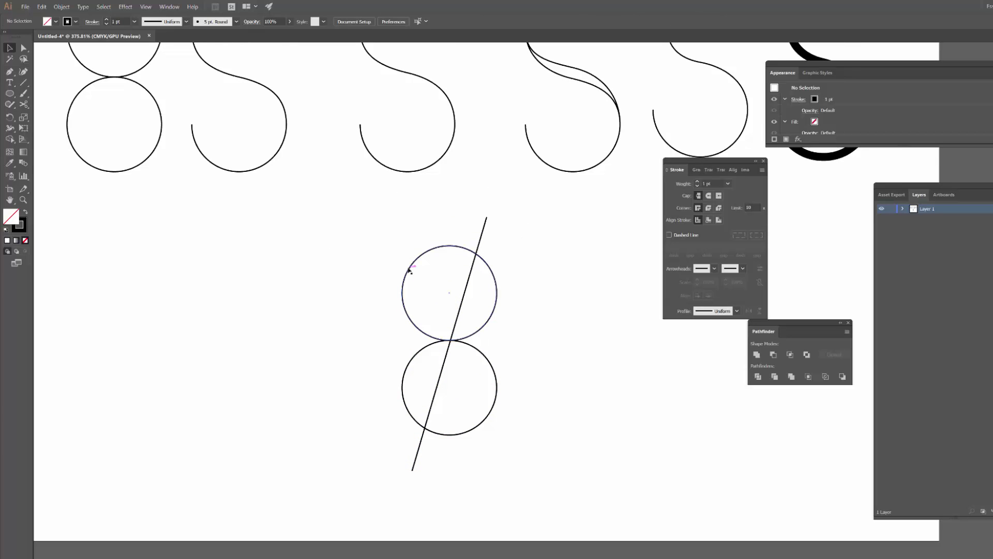
Cut the upper circle with the Scissors tool where the diagonal line crosses its upper-right edge, and select the arc beside the cut.
drag(444, 271, 568, 253)
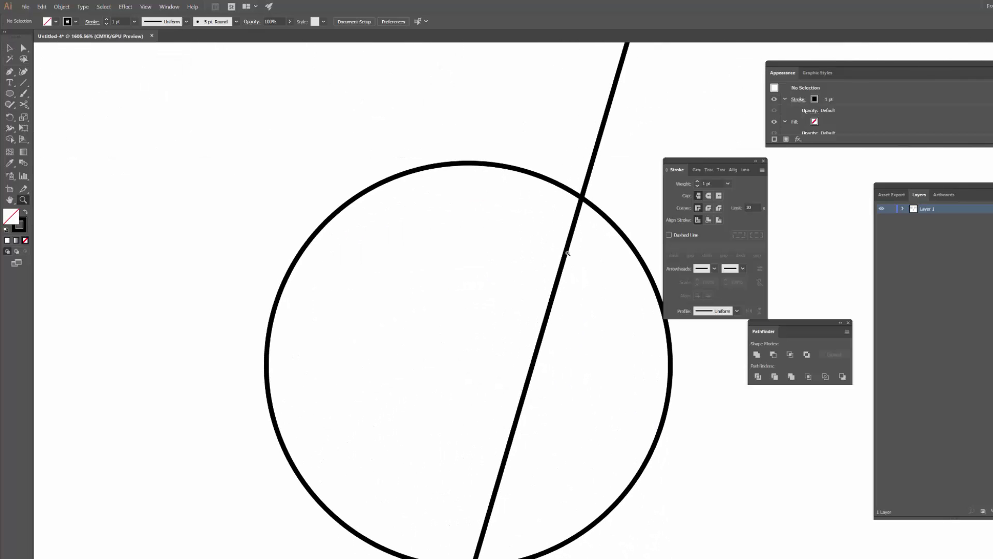
key(v)
click(540, 177)
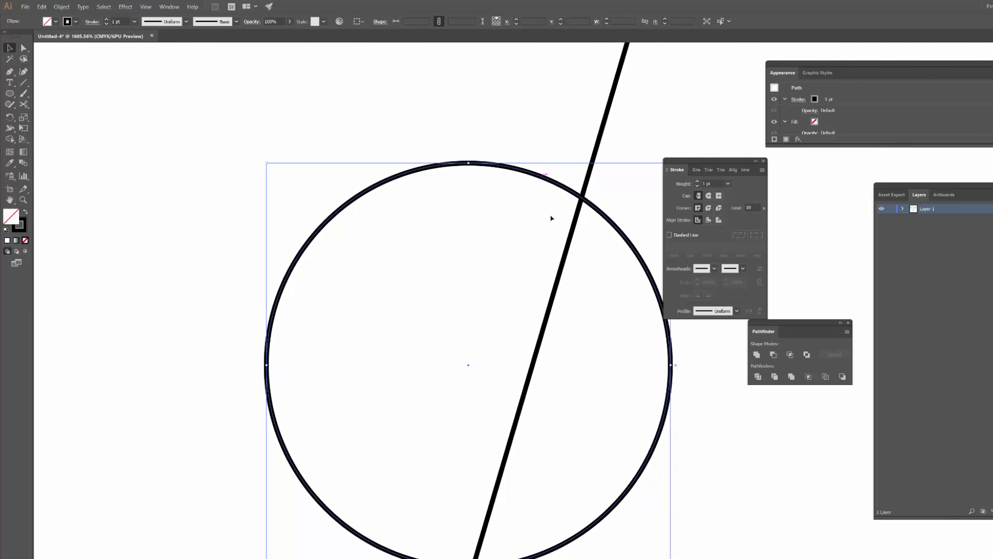
drag(549, 217, 532, 231)
key(z)
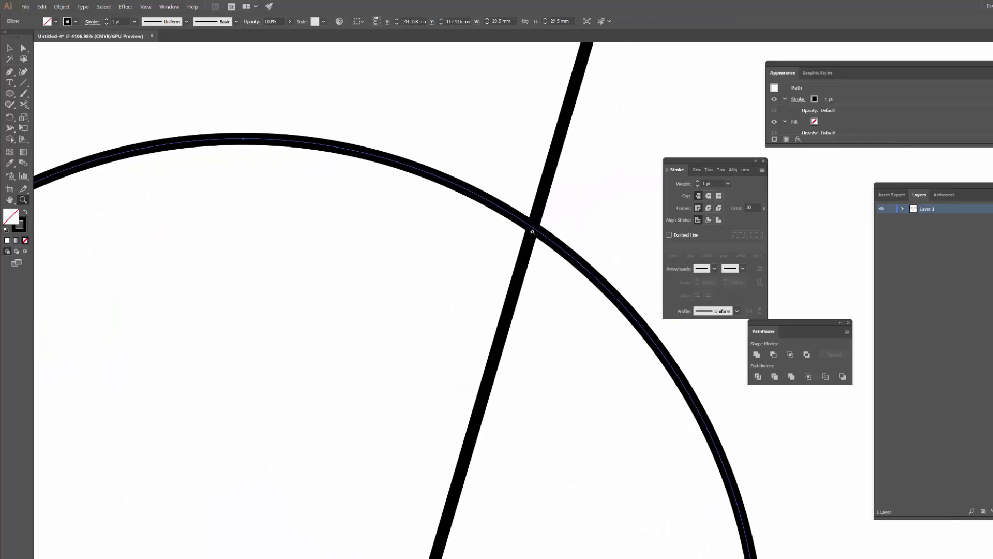
key(c)
click(534, 226)
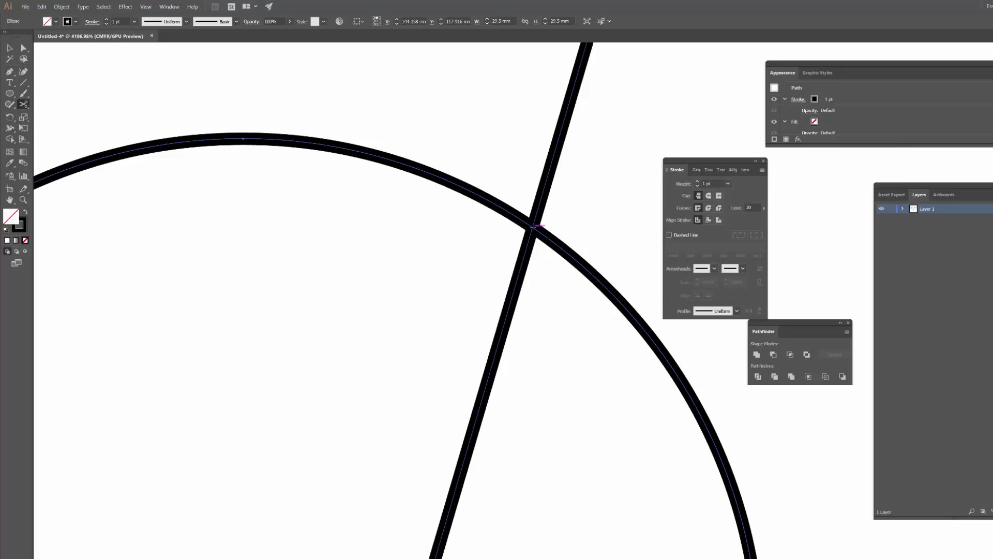
click(532, 226)
key(v)
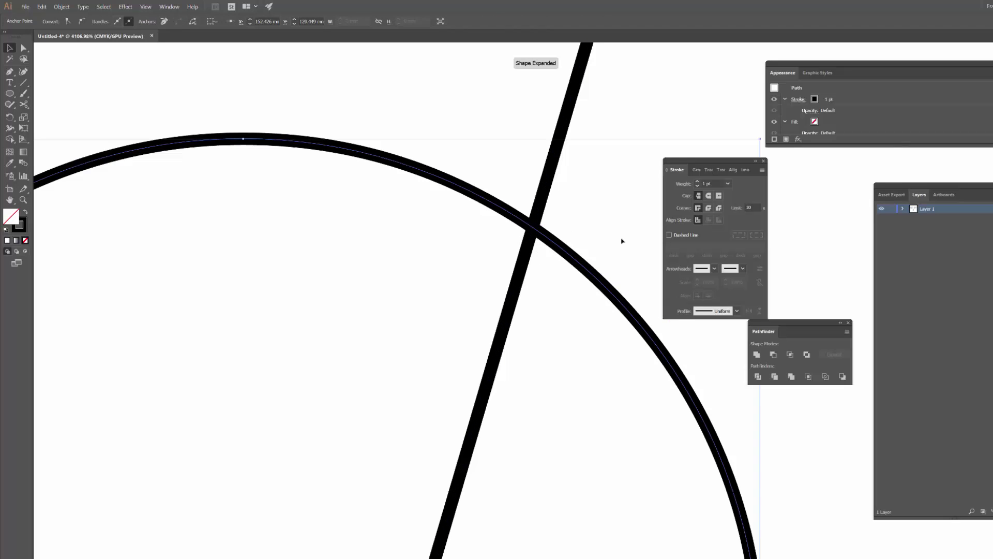
click(622, 238)
key(z)
drag(626, 230, 591, 249)
key(a)
click(568, 229)
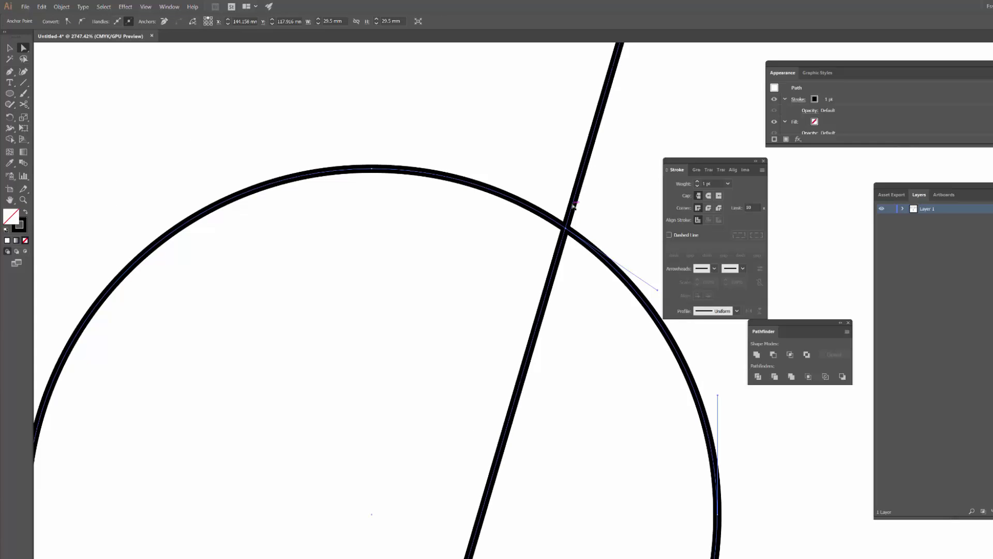
Cut the lower circle with the Scissors tool where the diagonal line crosses its lower-left edge.
drag(606, 405, 482, 316)
drag(439, 463, 452, 277)
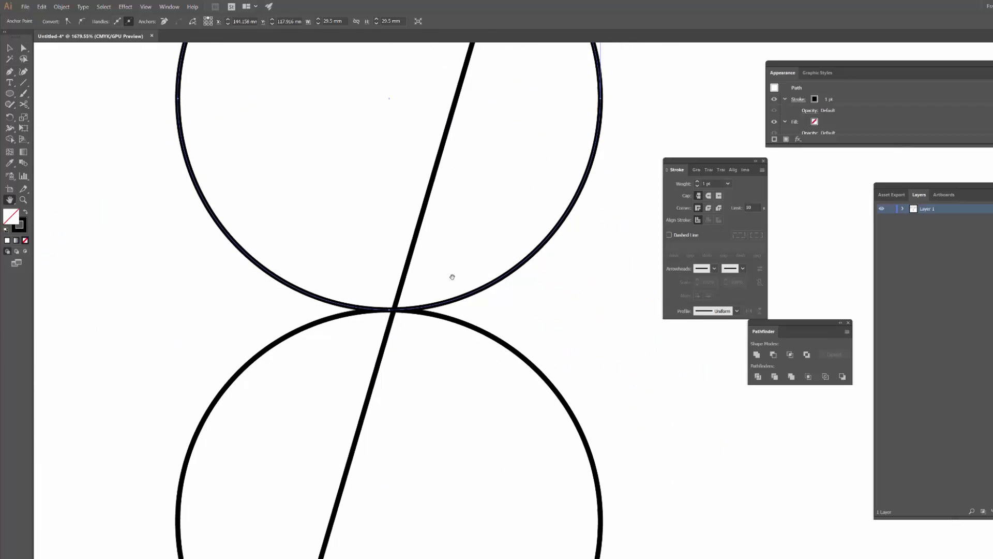
drag(396, 310, 535, 90)
drag(560, 365, 506, 202)
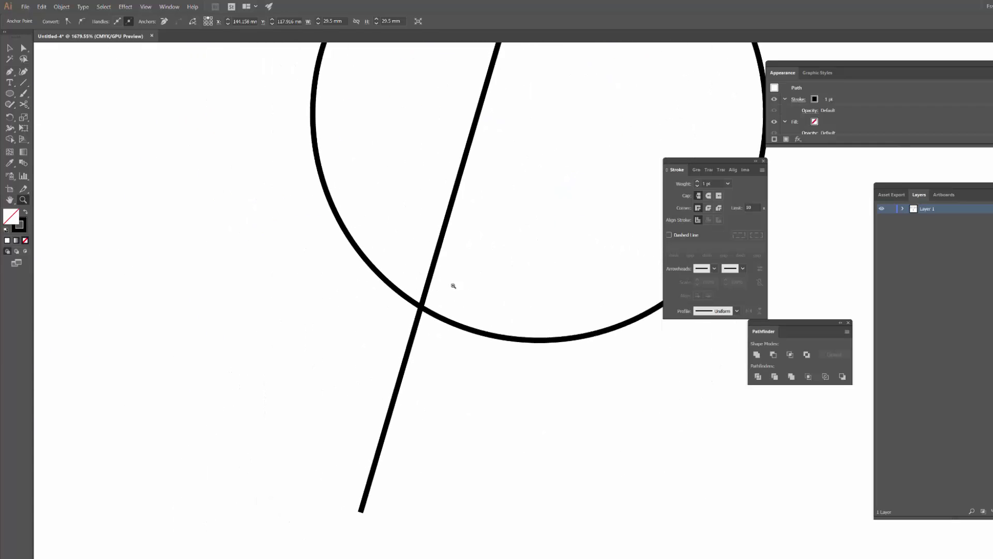
scroll(396, 318, up, 5)
click(395, 320)
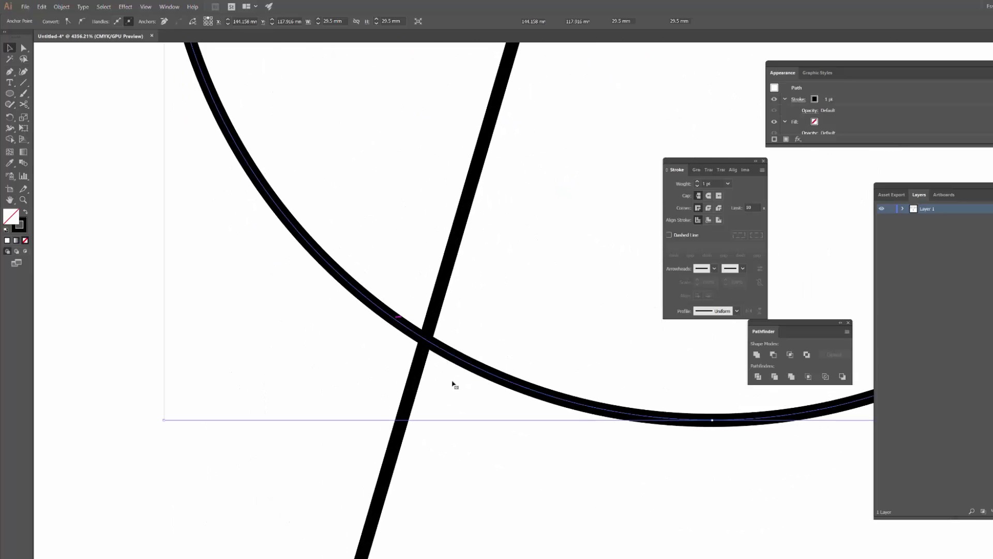
drag(427, 372, 498, 372)
key(c)
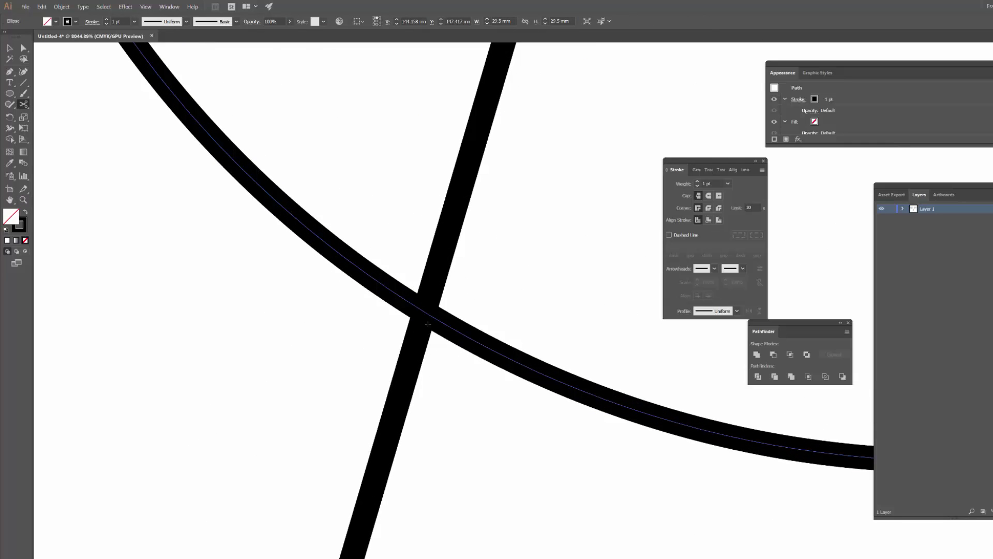
click(424, 310)
click(424, 311)
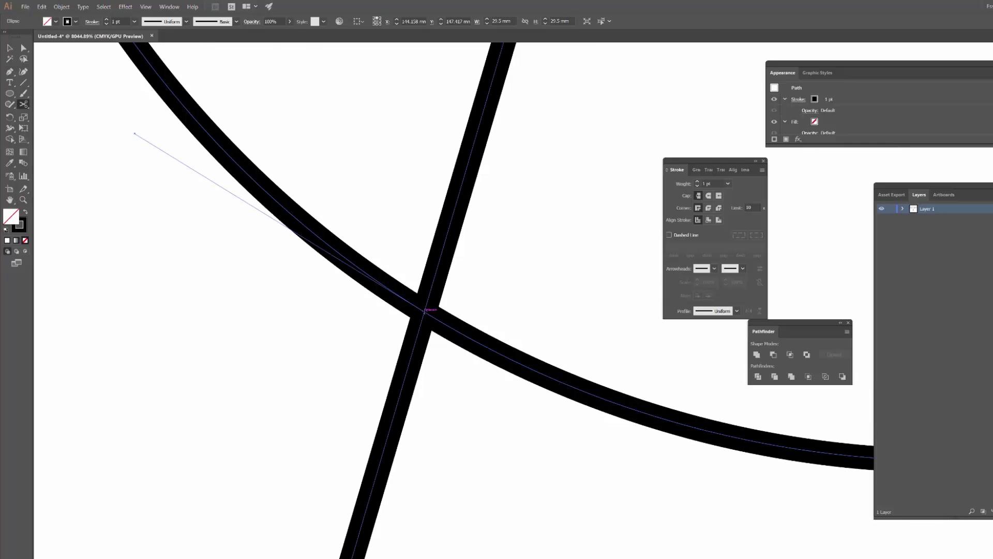
Delete the lower circle's arc between the new cut and its leftmost anchor.
key(z)
drag(579, 228, 502, 348)
key(v)
click(322, 345)
key(a)
click(390, 319)
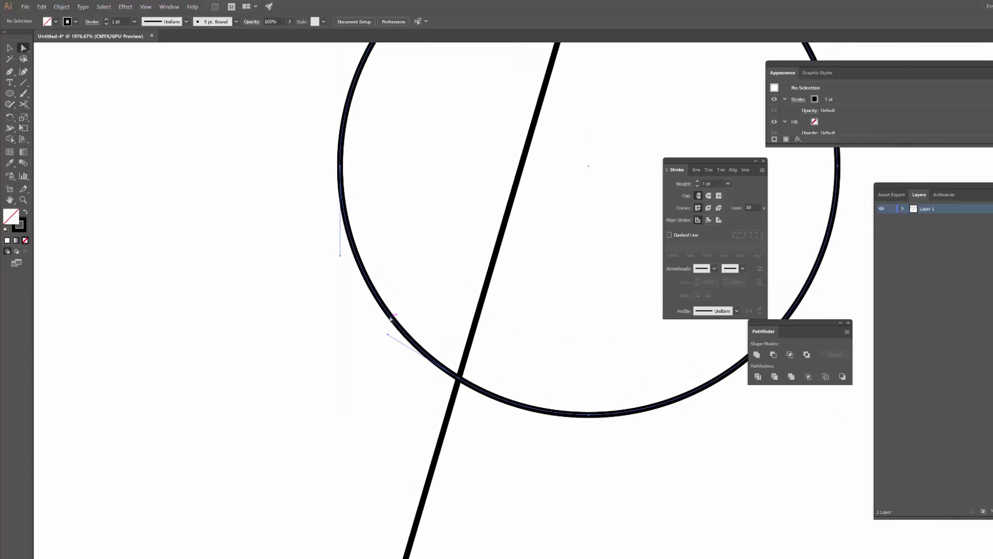
key(Delete)
Delete the lower circle's remaining left arc, from its leftmost anchor up to where the circles touch.
scroll(532, 249, down, 2)
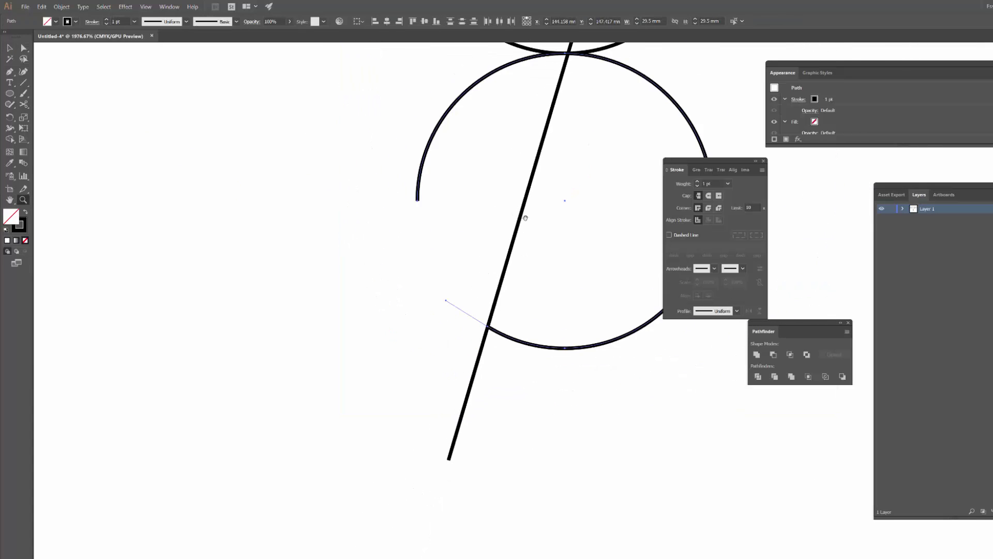
drag(523, 215, 445, 371)
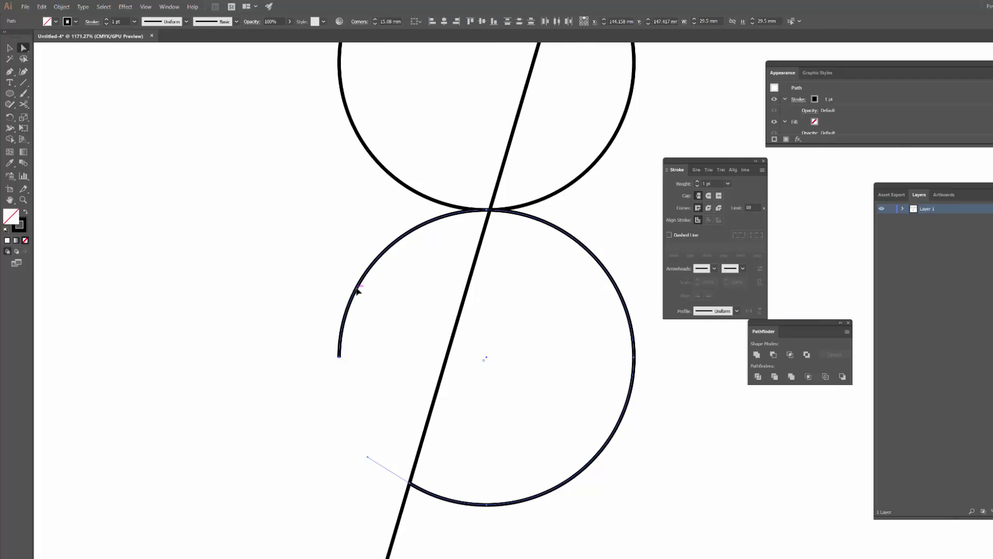
key(Delete)
key(ctrl+z)
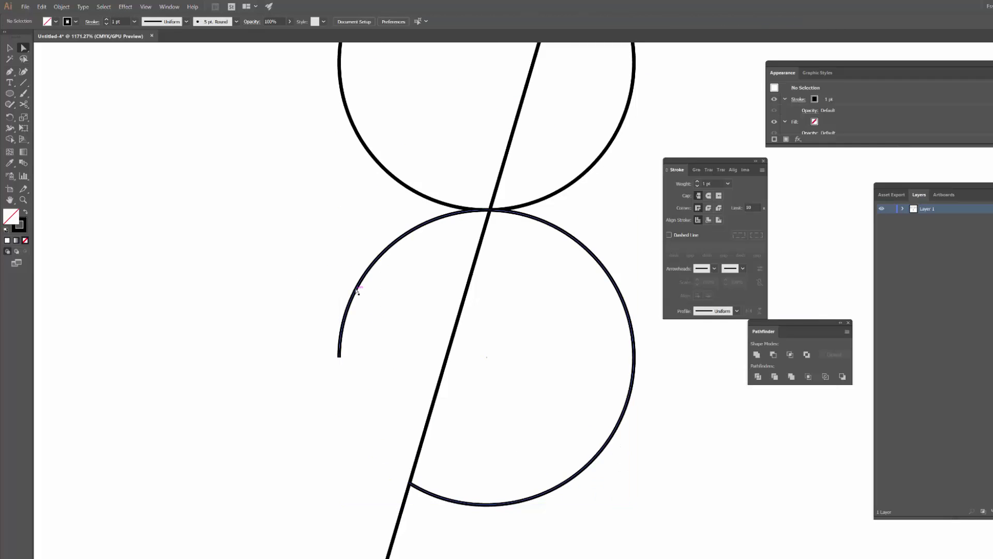
click(357, 288)
key(Delete)
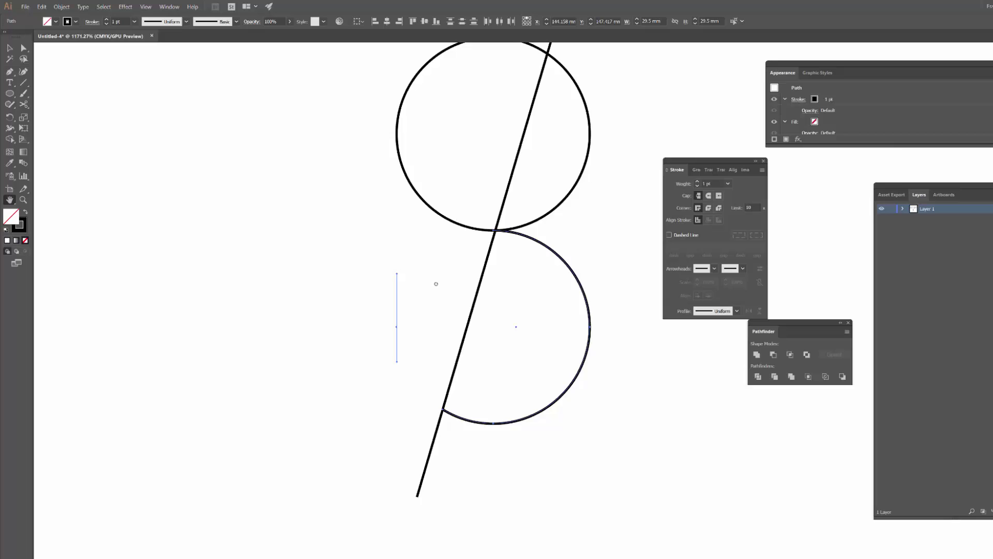
Delete the upper circle's two right-hand arcs between the diagonal cut and the point where the circles touch.
drag(436, 284, 347, 417)
drag(444, 338, 486, 336)
click(501, 310)
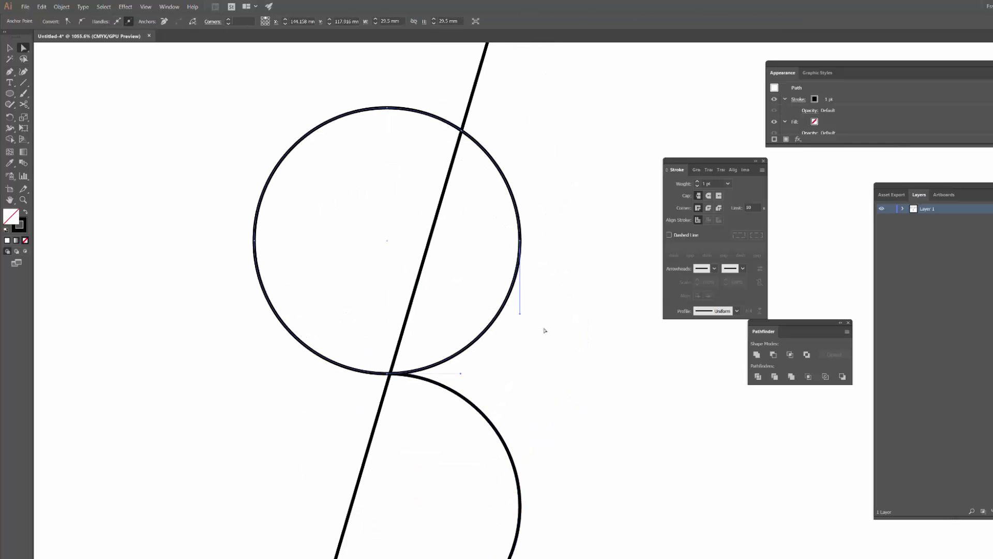
key(Delete)
click(519, 212)
key(Delete)
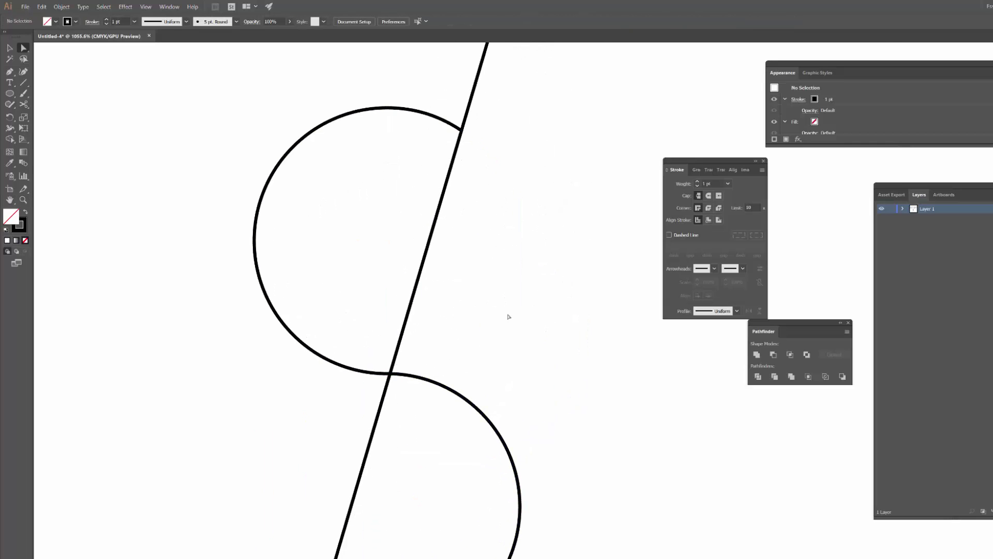
Move the diagonal line off the new S into the empty space on its left.
key(ctrl+space)
drag(594, 268, 282, 255)
key(v)
click(583, 259)
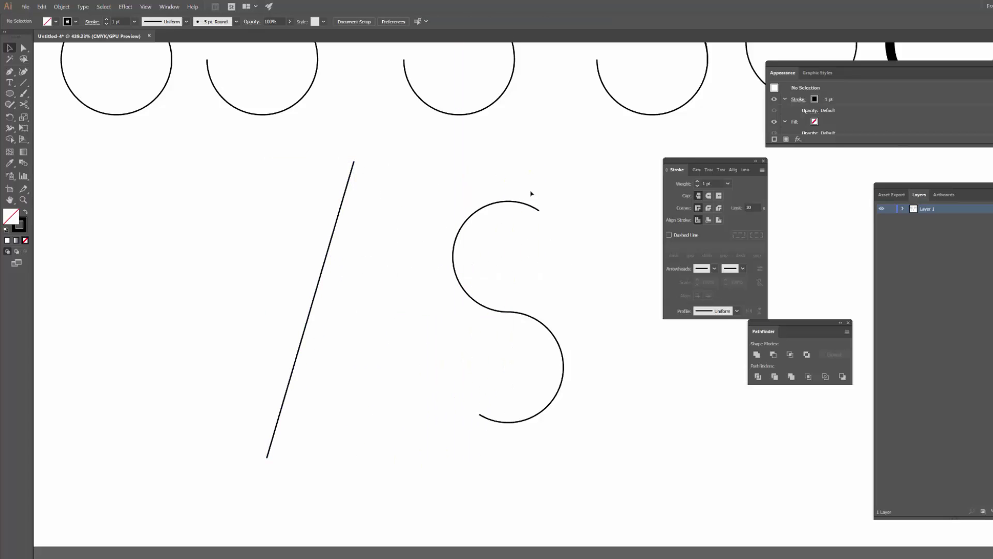
drag(529, 195, 570, 245)
click(587, 260)
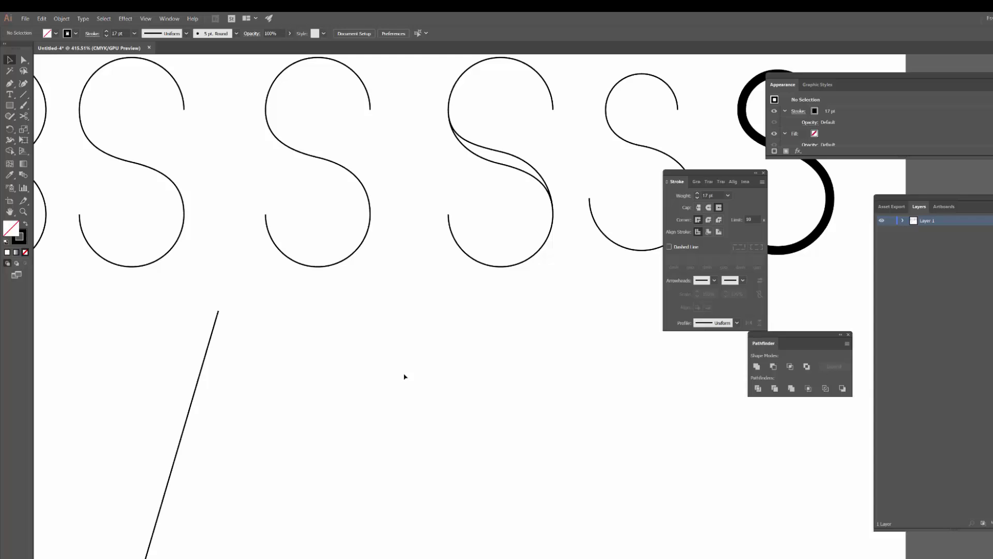
Duplicate the thin S next to the stacked circles into the empty space beside the diagonal line.
key(z)
drag(459, 306, 434, 311)
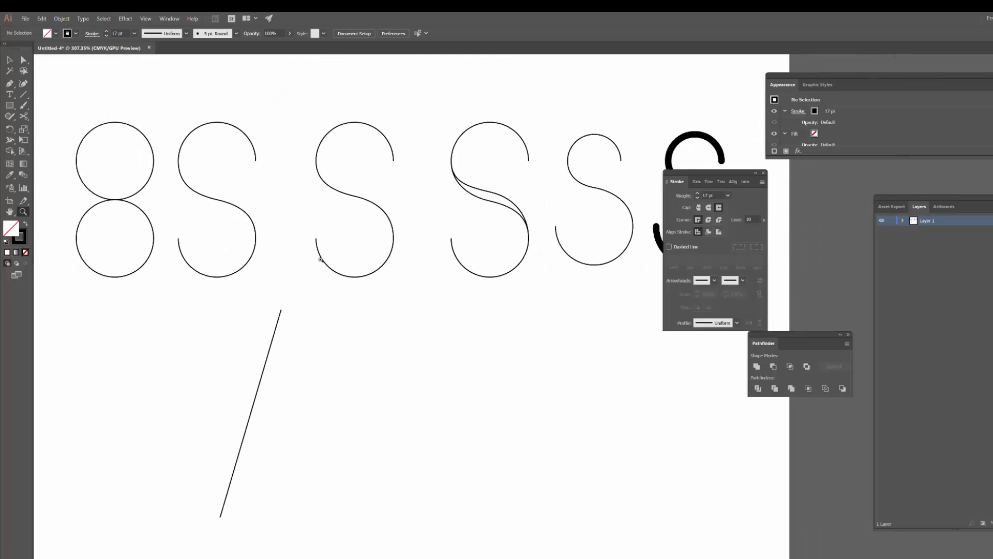
key(v)
click(243, 211)
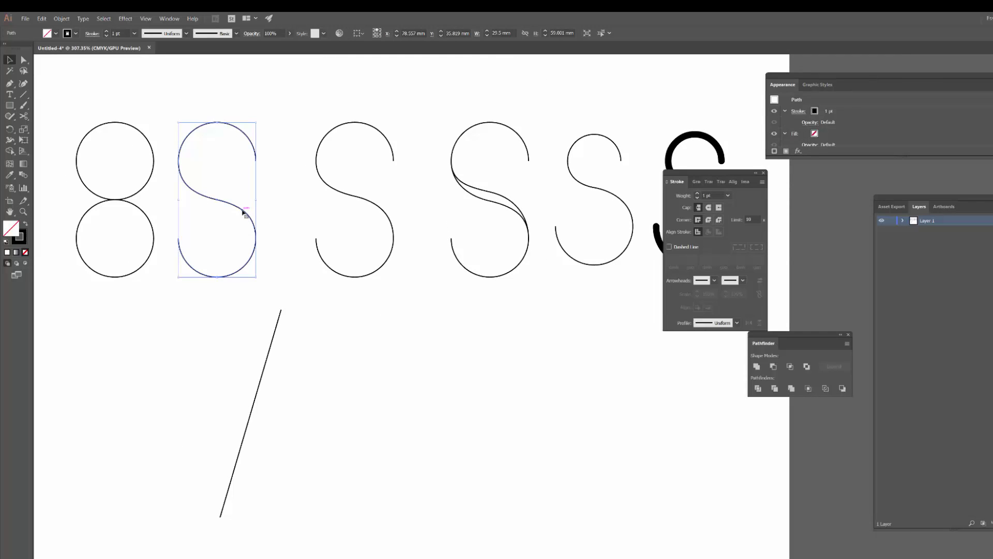
mouse_move(243, 211)
mouse_down()
mouse_move(402, 377)
mouse_move(410, 405)
mouse_up()
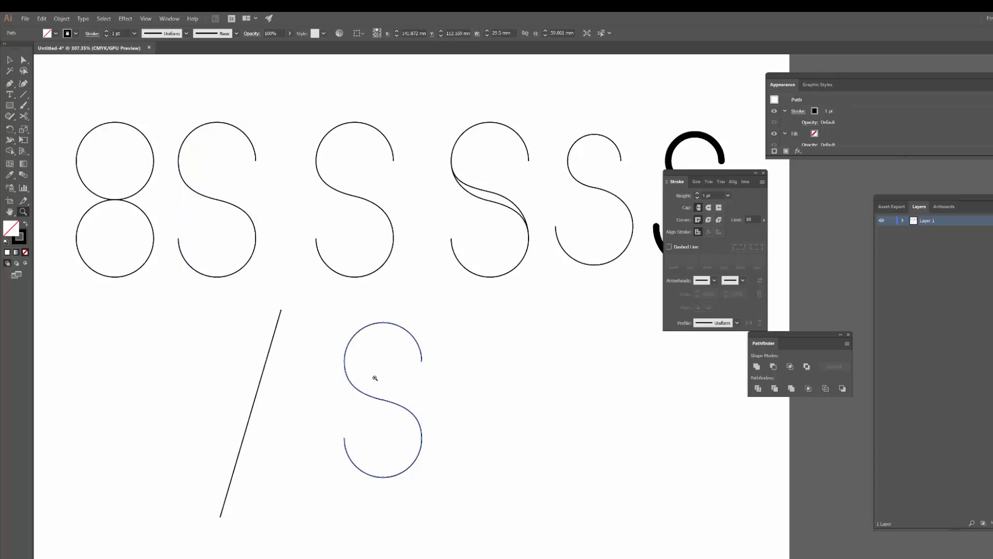
Set the stroke weight of the duplicated S to 17 pt.
scroll(373, 377, up, 3)
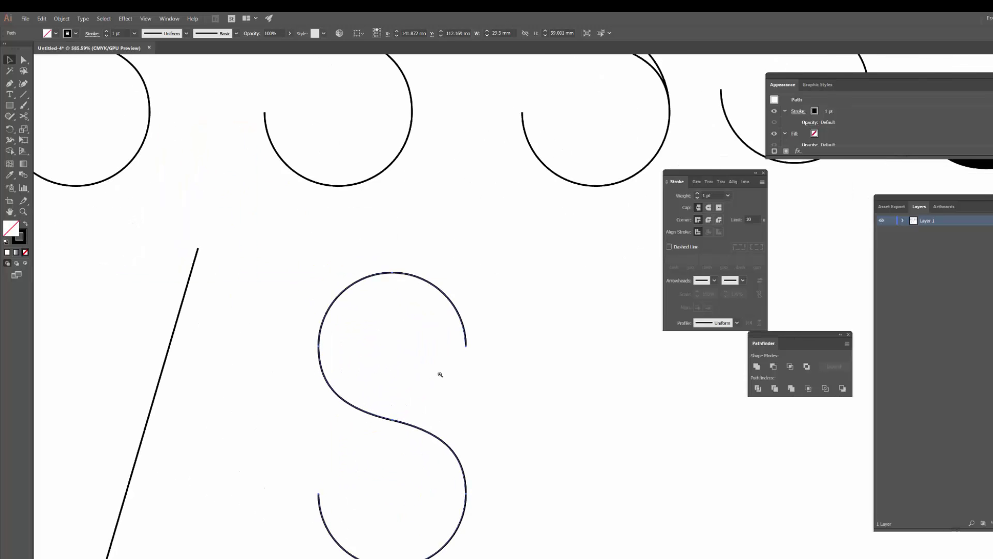
click(107, 31)
click(107, 31)
click(108, 31)
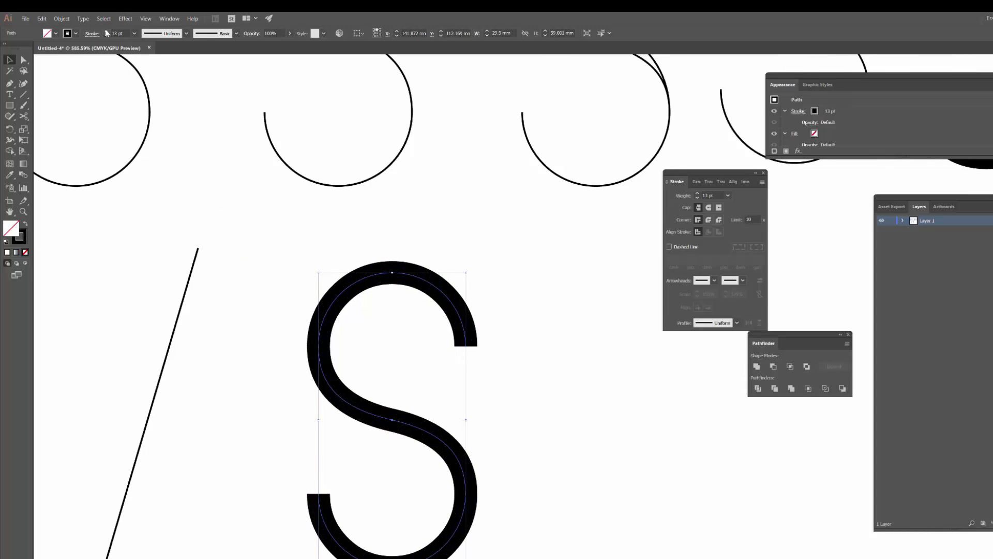
click(107, 31)
click(108, 32)
click(107, 31)
click(107, 32)
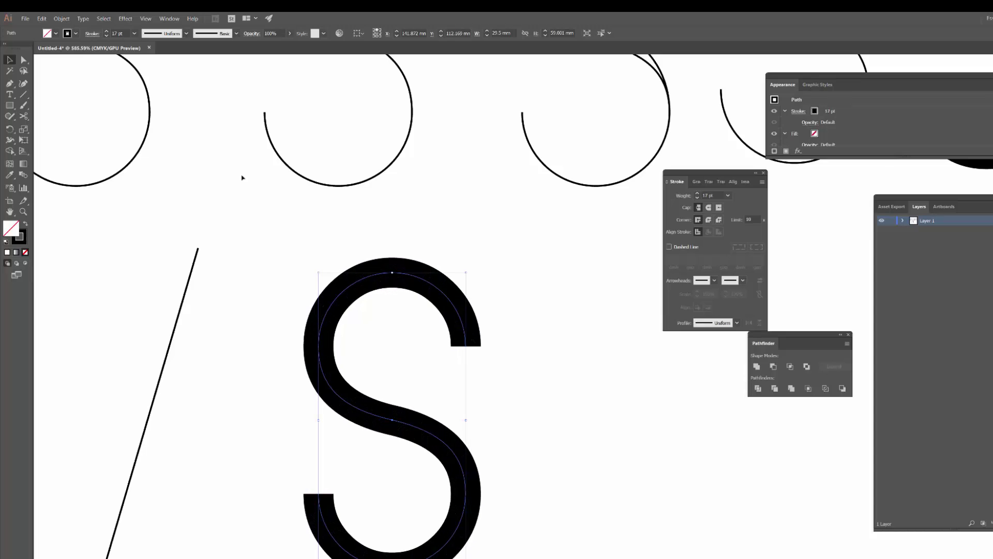
click(286, 204)
Place a copy of the 17 pt S directly on top of it and give the copy a 1 pt white stroke.
click(458, 451)
drag(125, 33, 85, 32)
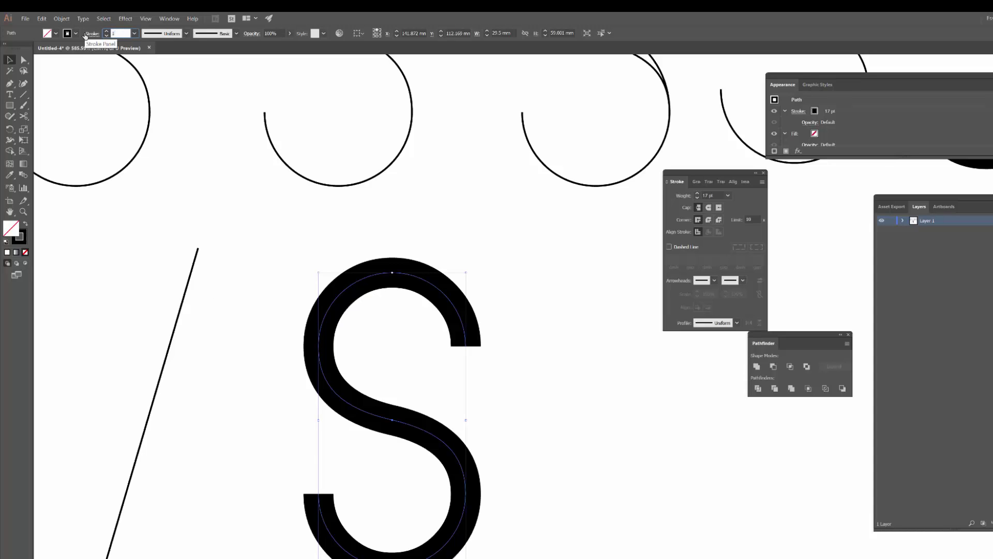
text(1)
key(Return)
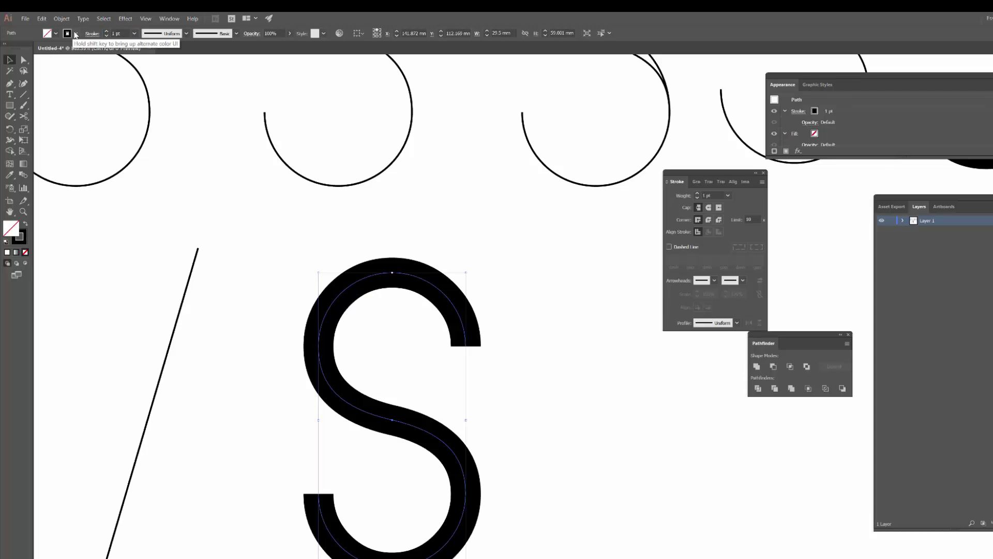
click(76, 33)
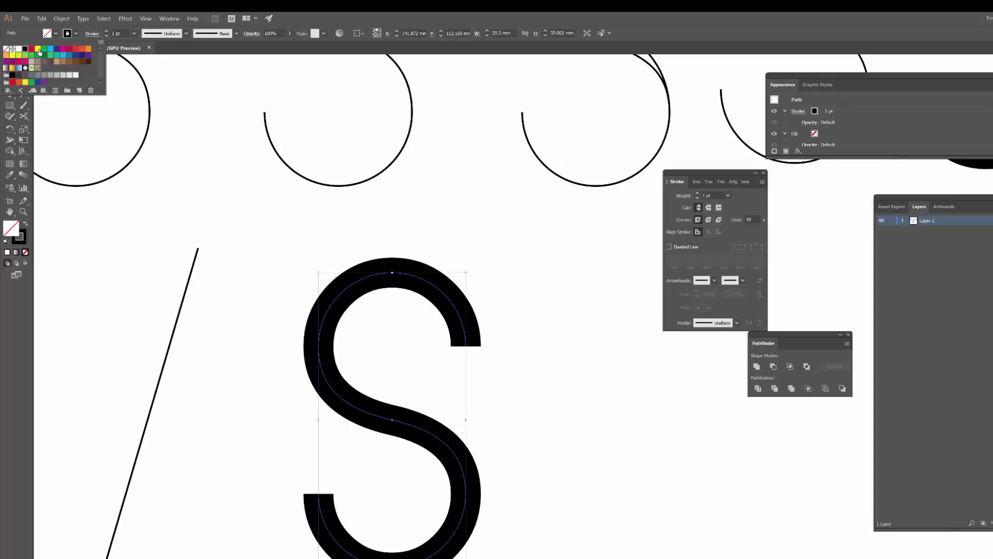
click(508, 238)
Draw a rectangle about 18.3 by 16.6 mm with a black stroke and no fill in the empty space beside the inline S.
key(z)
drag(569, 296, 529, 299)
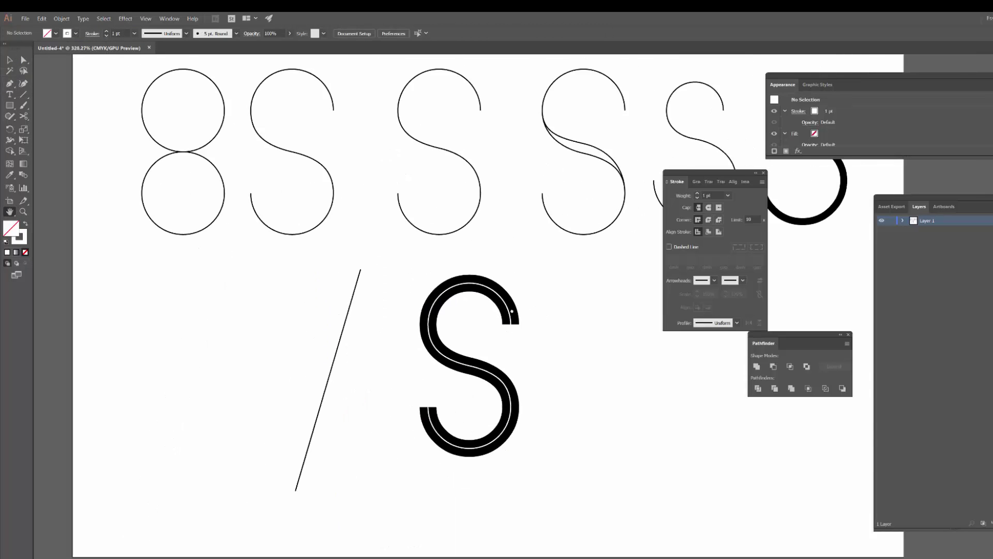
drag(456, 396, 338, 380)
click(426, 309)
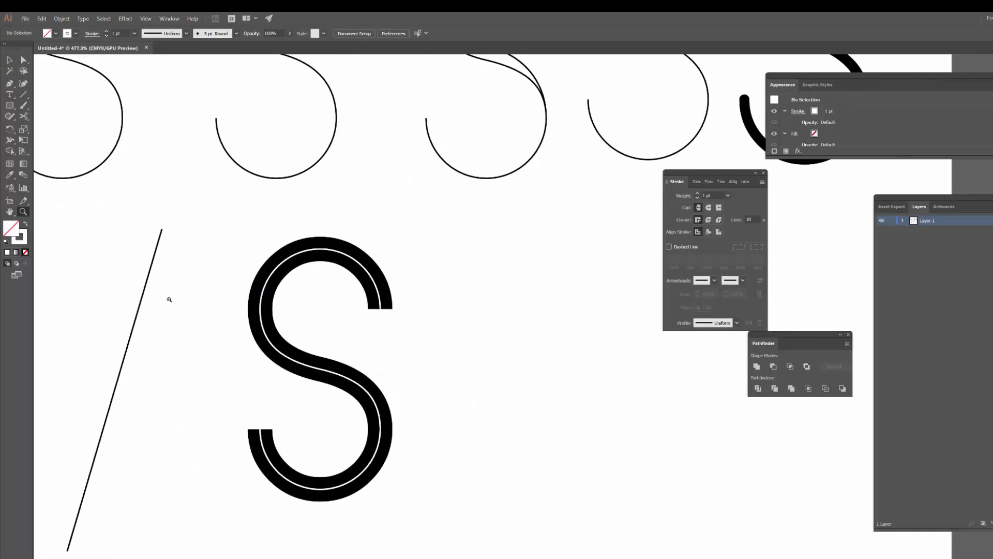
drag(567, 300, 394, 312)
scroll(439, 286, up, 2)
scroll(435, 290, down, 4)
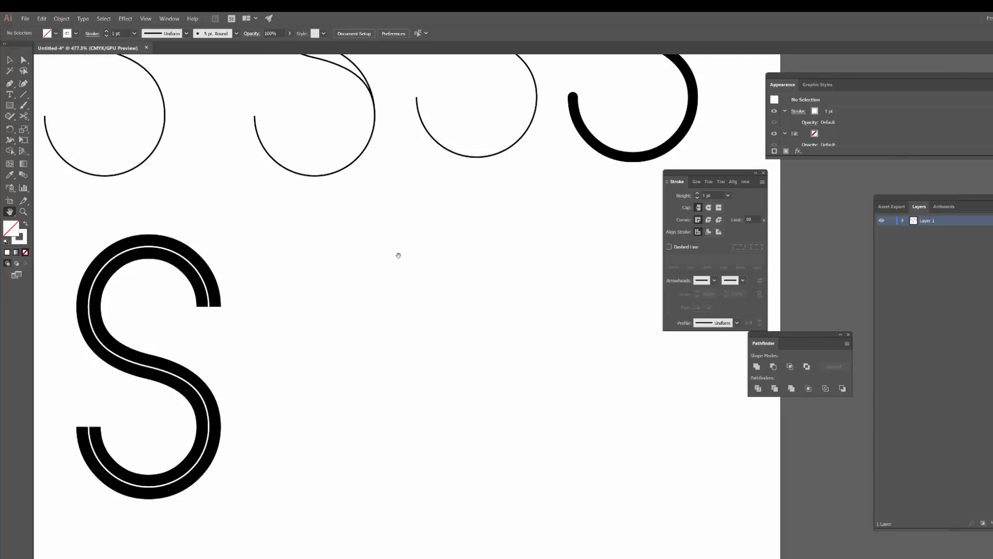
click(11, 106)
click(77, 33)
click(25, 49)
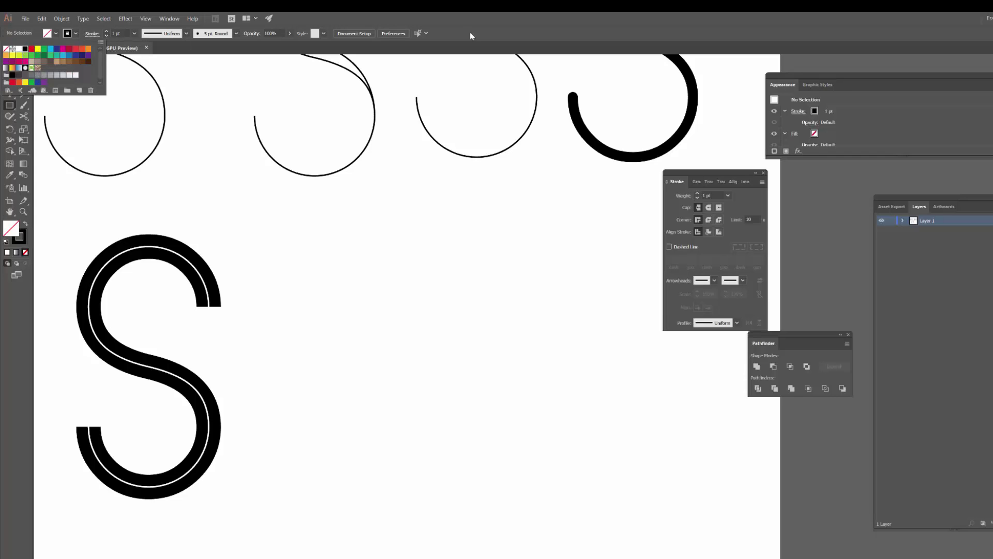
click(488, 26)
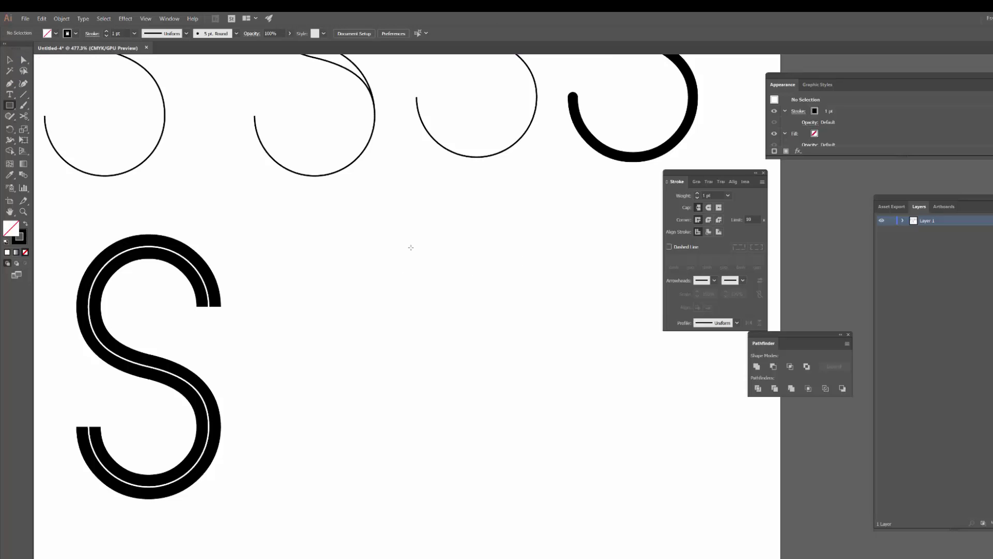
drag(408, 243, 481, 311)
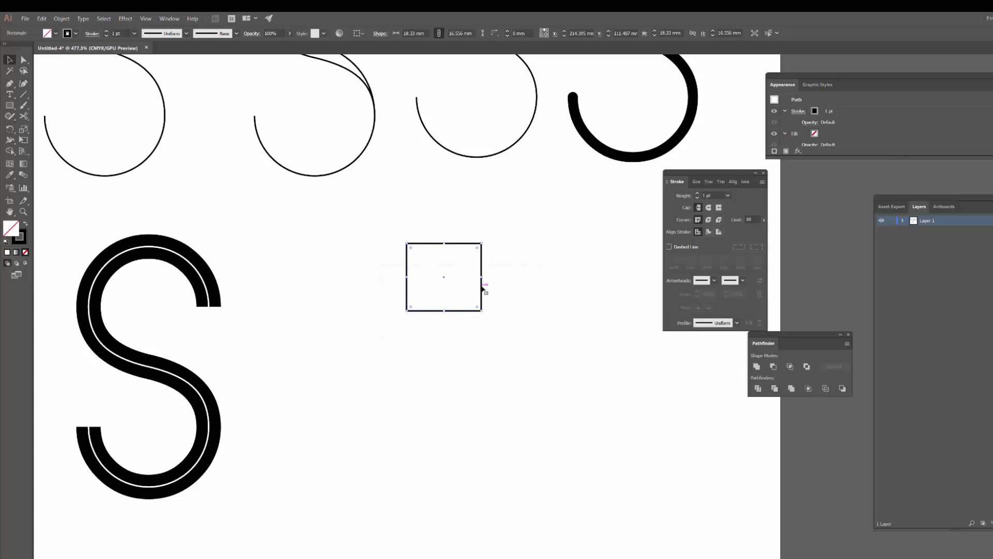
Duplicate the rectangle directly below itself with a shared edge, and round all corners of both to 3.25 mm.
drag(482, 288, 484, 356)
click(569, 343)
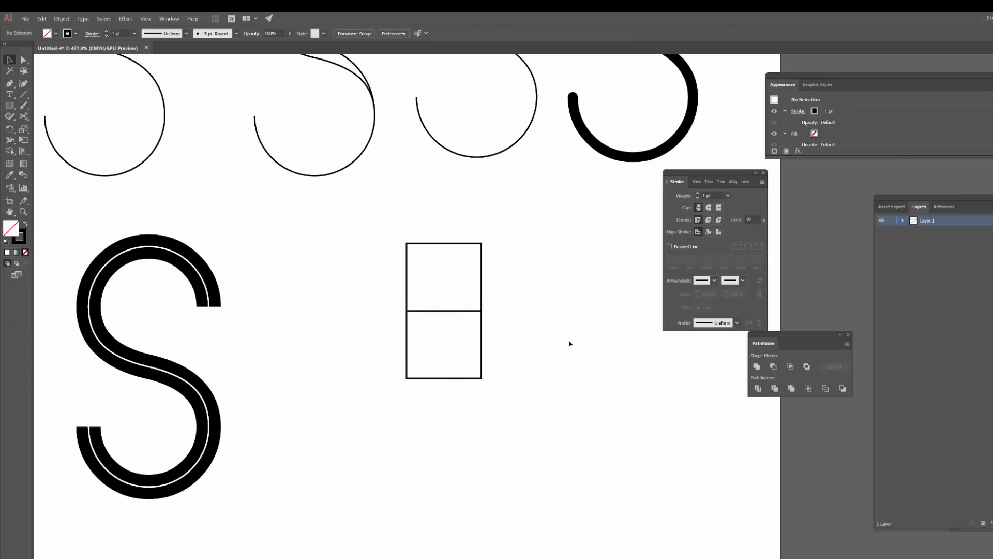
key(a)
drag(542, 398, 543, 403)
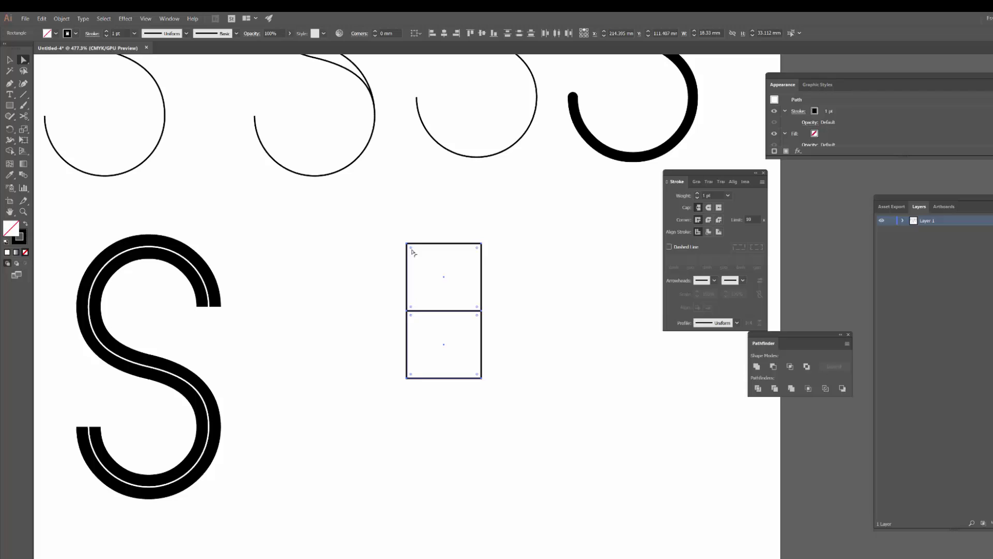
drag(411, 250, 419, 262)
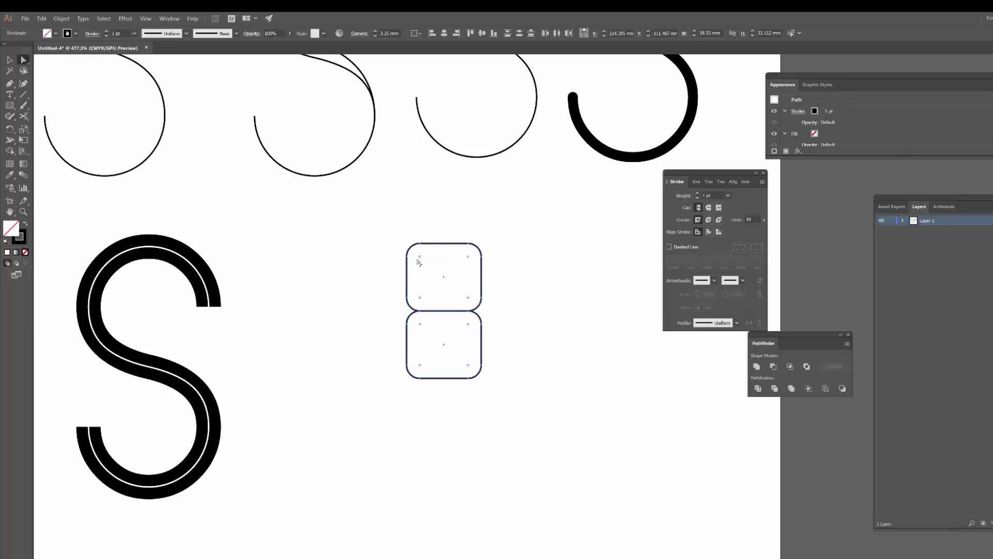
click(378, 296)
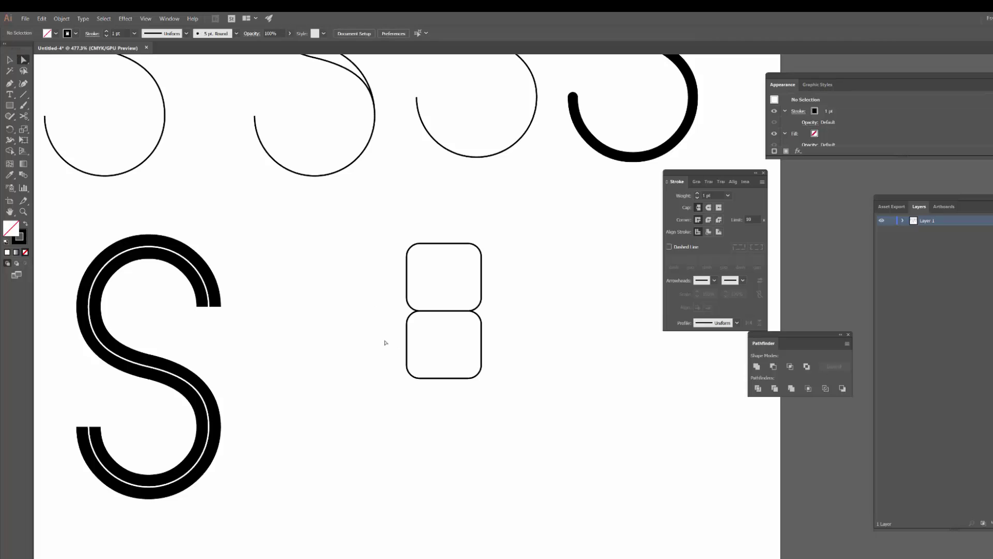
Delete the lower rectangle's left edge and upper-left corner, and the upper rectangle's right edge and lower-right corner, leaving a squared S.
click(438, 350)
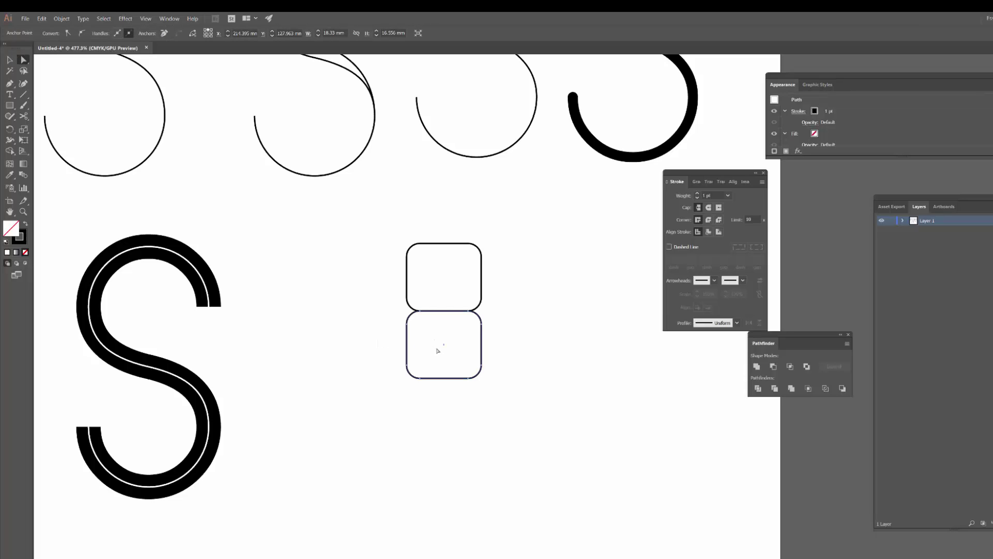
key(Delete)
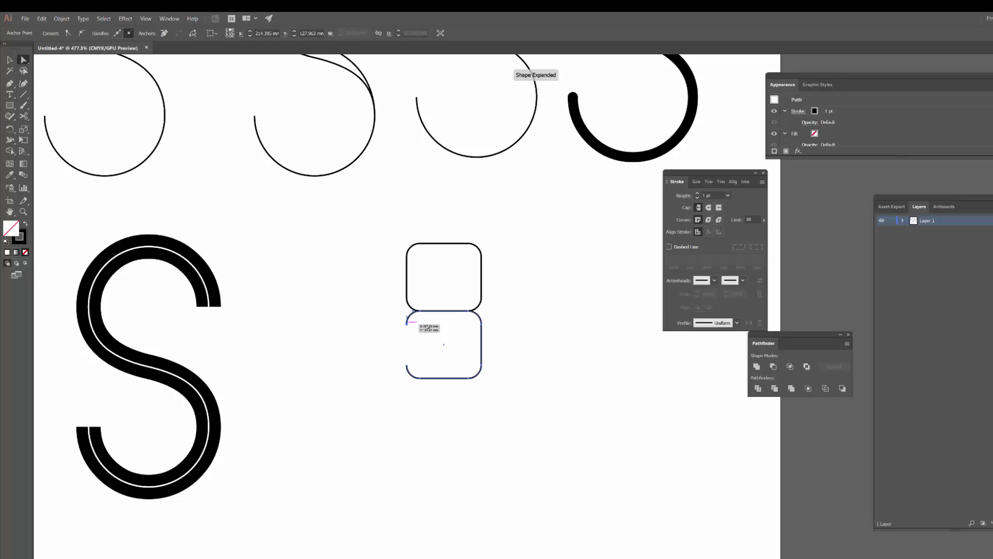
click(481, 279)
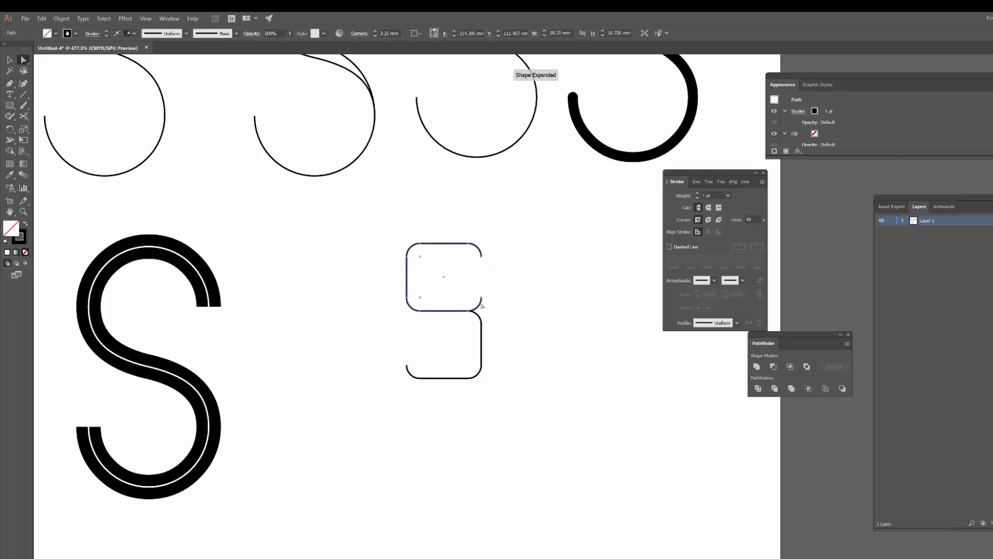
key(Delete)
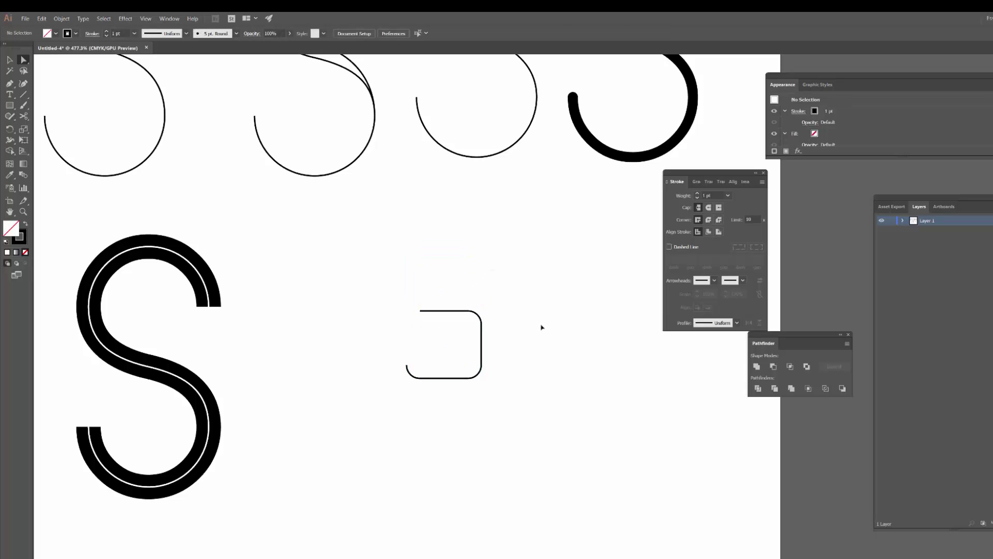
key(ctrl+z)
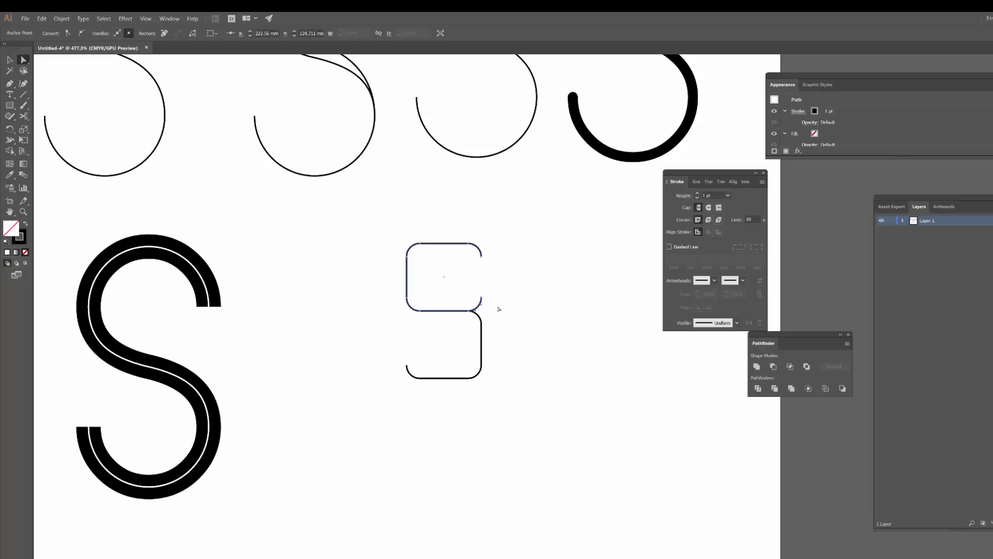
key(Delete)
click(393, 217)
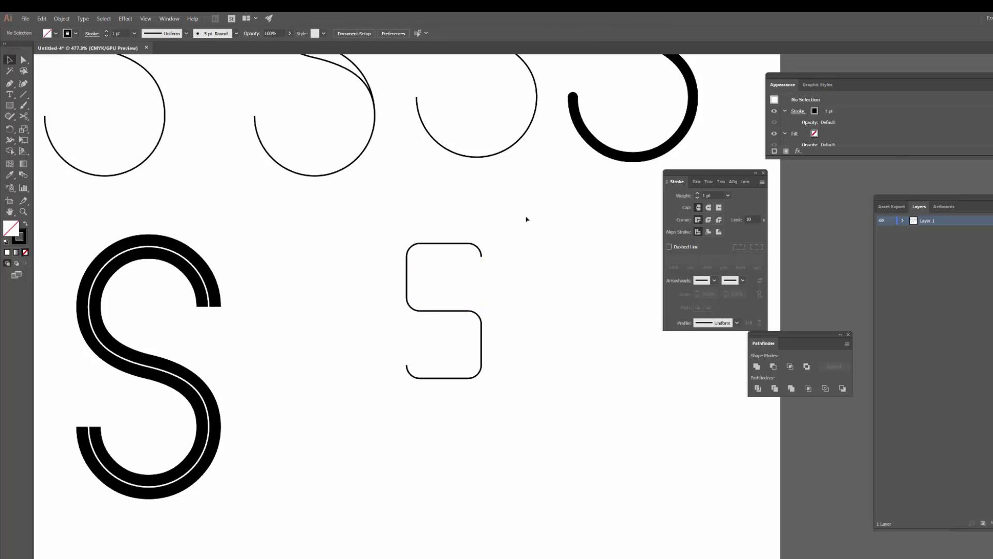
Duplicate the squared S beside the original and set the copy's stroke weight to 16 pt.
click(462, 312)
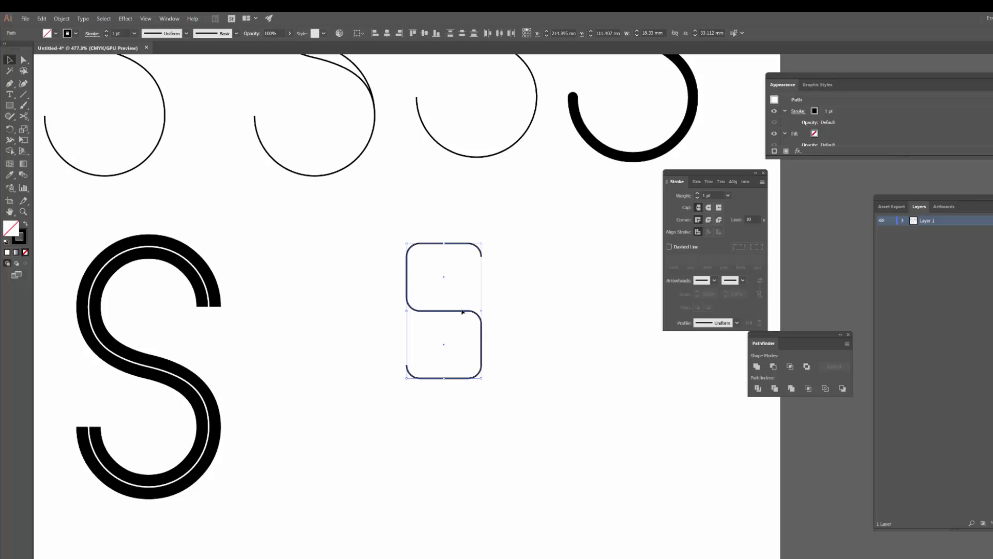
drag(463, 312, 490, 312)
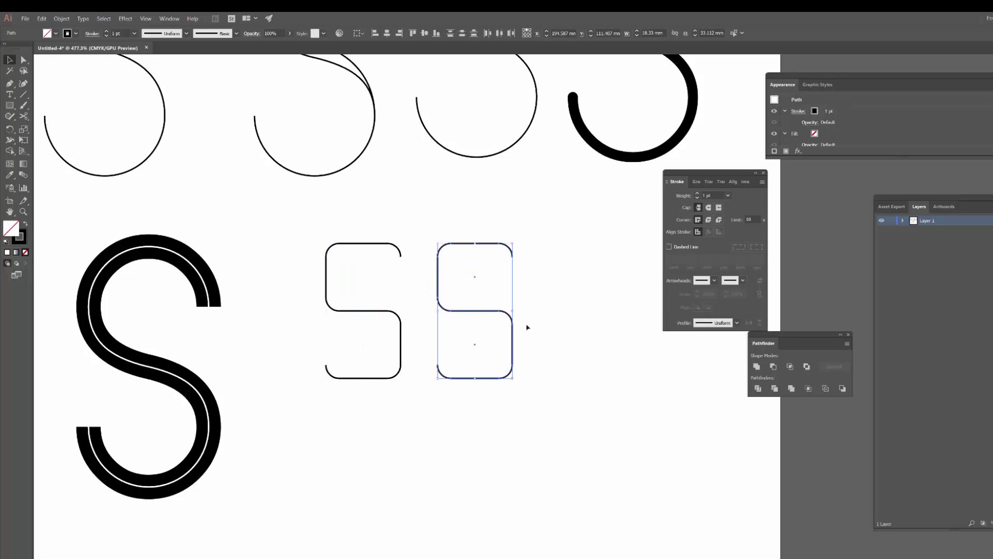
click(106, 30)
click(105, 30)
click(105, 31)
click(106, 31)
click(105, 30)
click(106, 31)
click(106, 31)
click(106, 31)
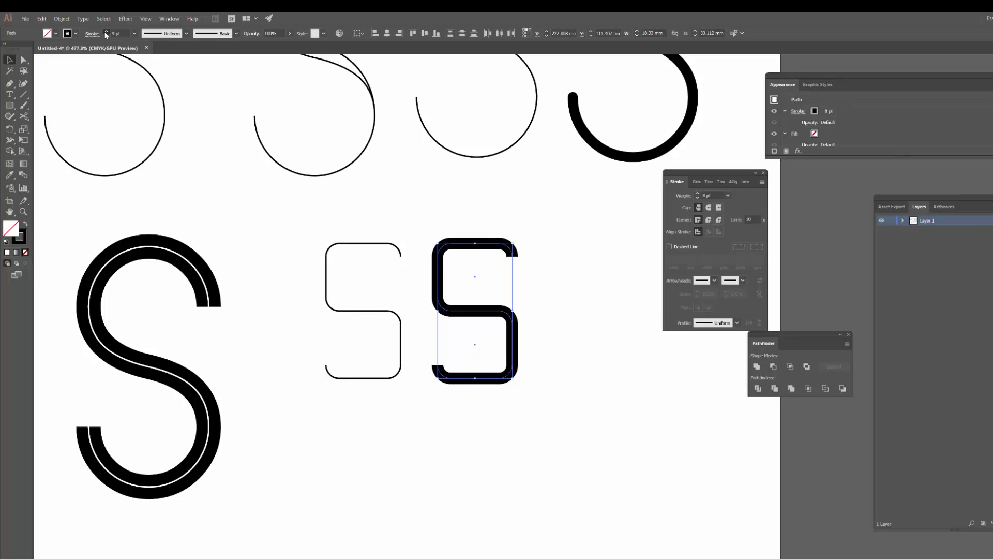
click(105, 32)
click(106, 32)
click(106, 32)
click(106, 32)
click(105, 32)
click(105, 32)
click(105, 32)
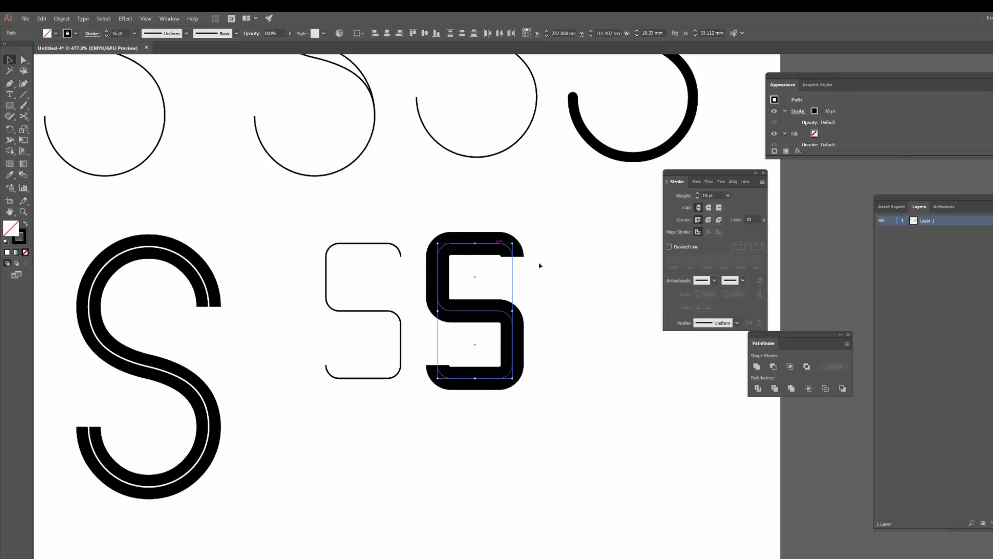
click(583, 277)
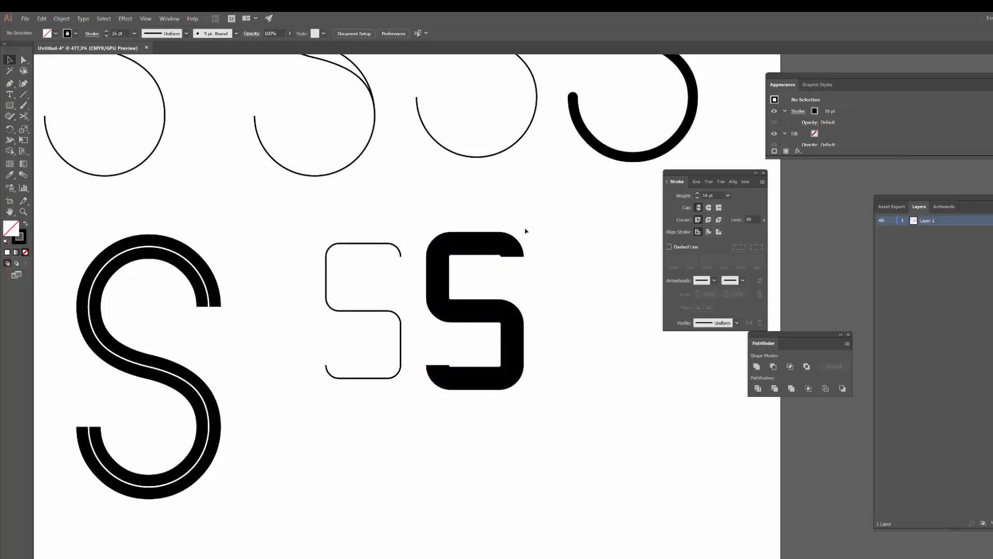
Try a round cap on the upper half of the thick squared S.
click(476, 237)
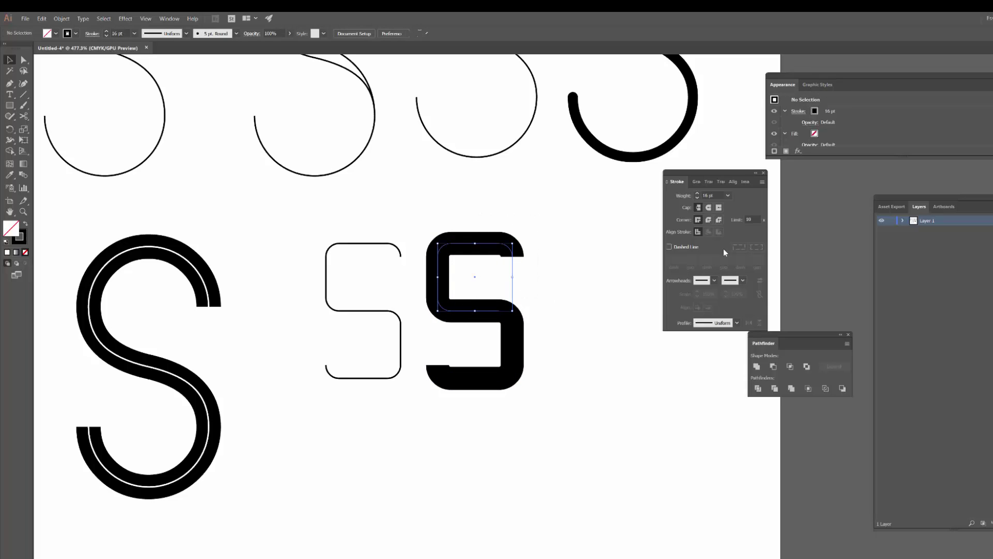
click(707, 207)
click(571, 368)
Undo the round cap and the last stroke weight increases on the thick squared S, back to 14 pt.
key(ctrl+z)
key(ctrl+z)
key(ctrl+z)
key(ctrl+z)
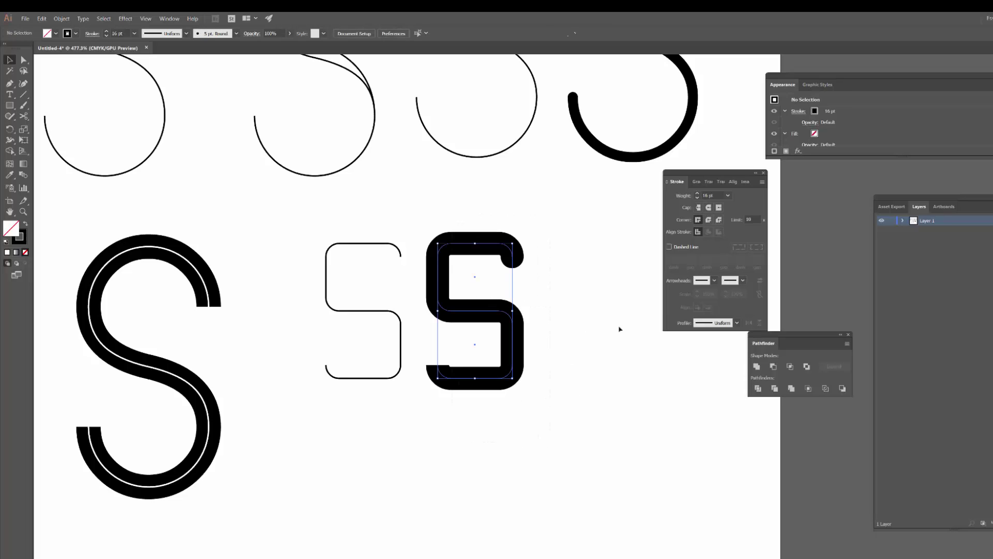
key(ctrl+z)
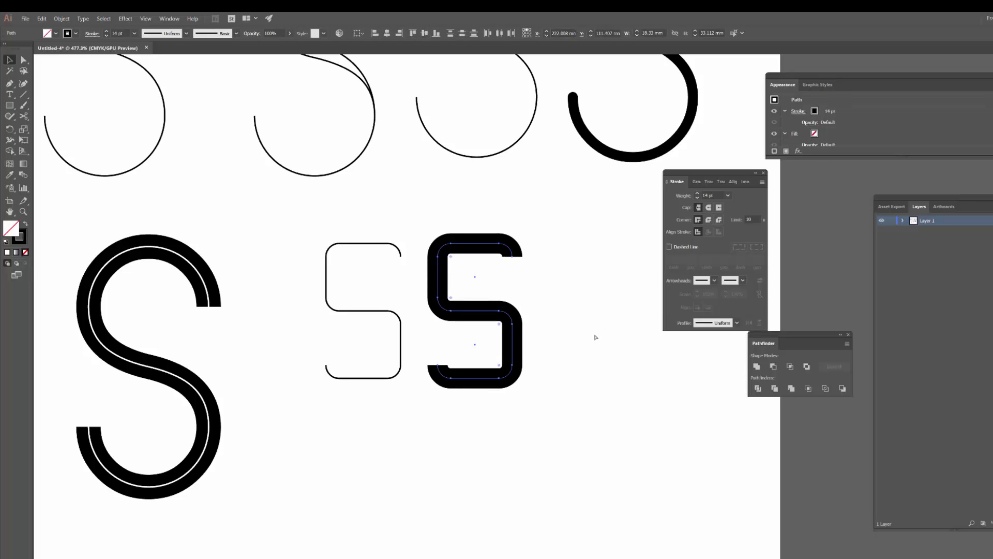
click(466, 254)
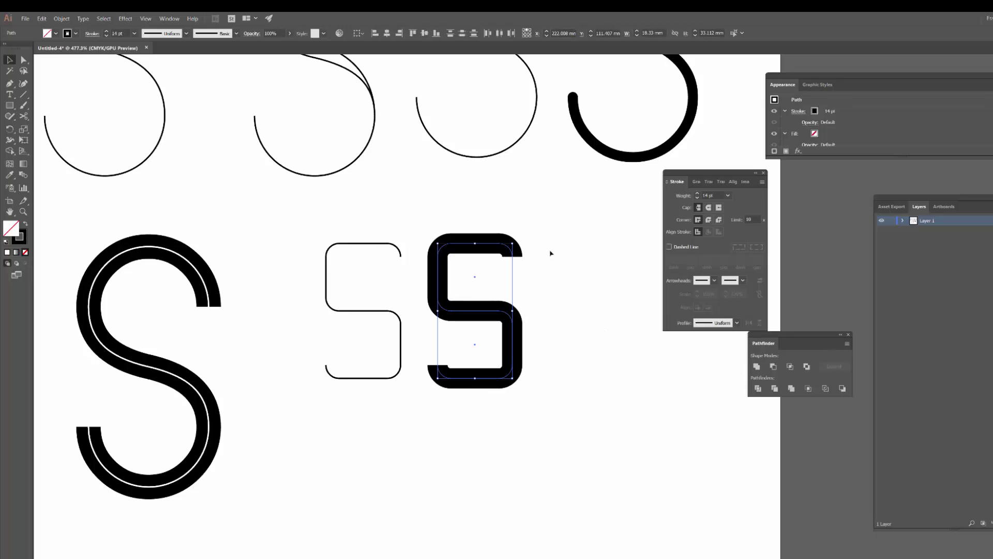
key(a)
drag(443, 251, 457, 284)
key(v)
key(ctrl+z)
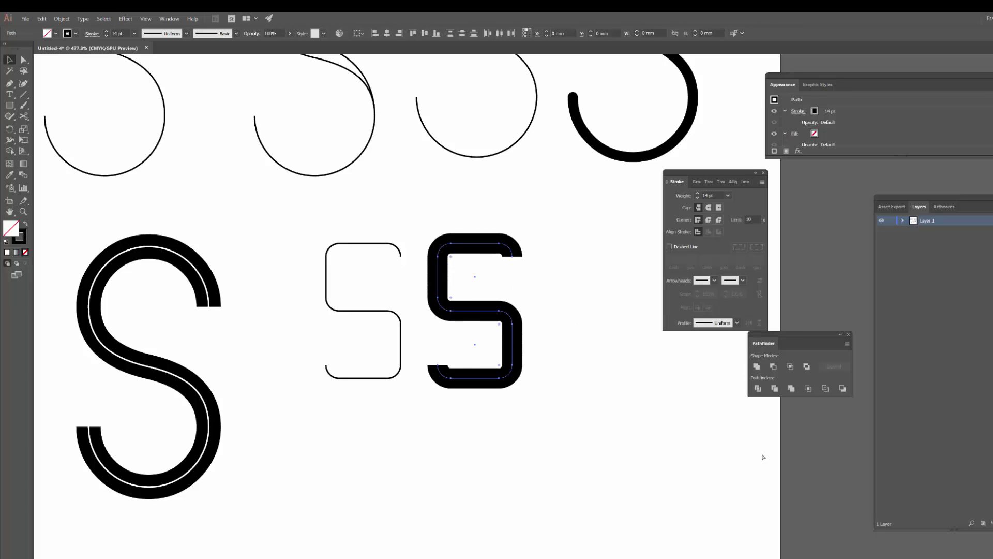
Round the corners of both halves of the thick squared S further.
click(640, 420)
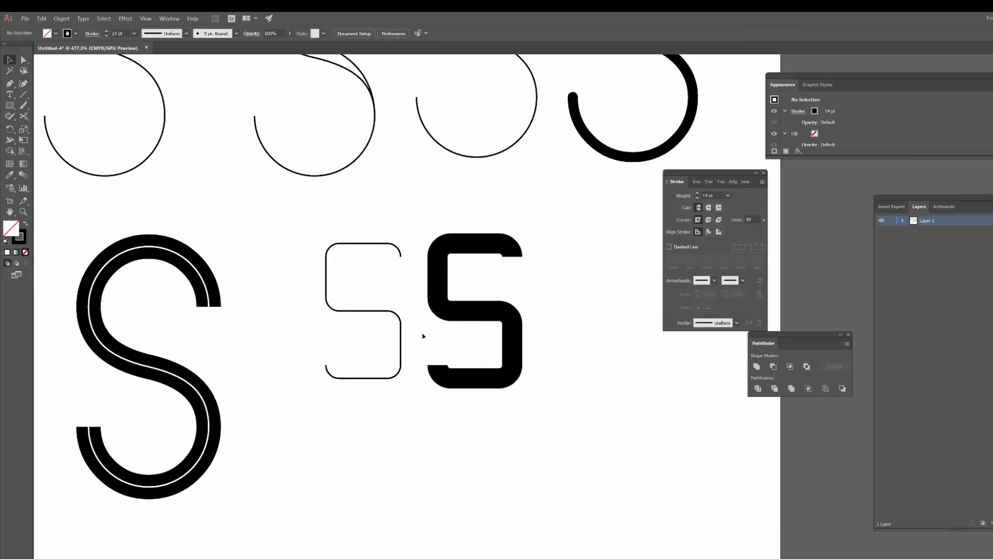
key(a)
drag(424, 201, 569, 398)
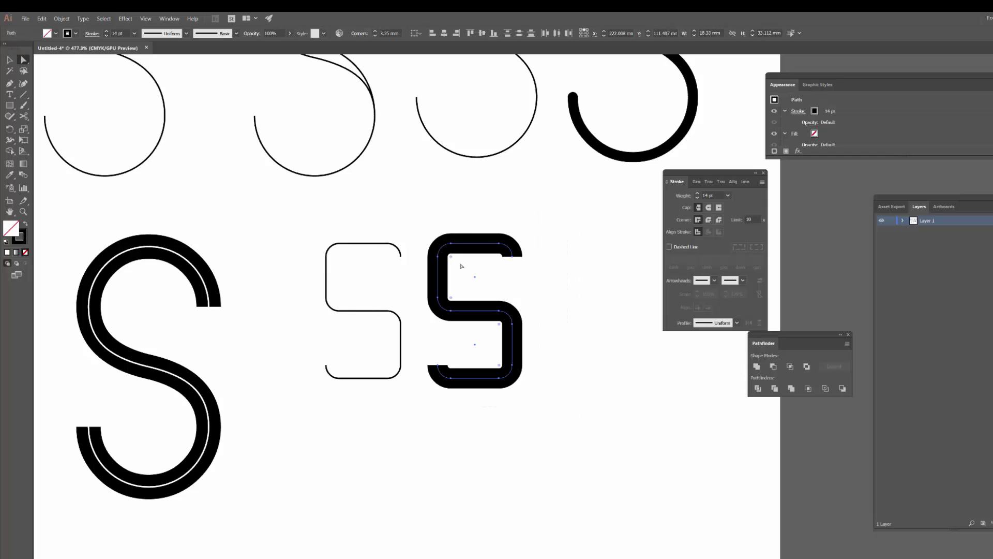
drag(460, 266, 460, 279)
key(v)
click(600, 405)
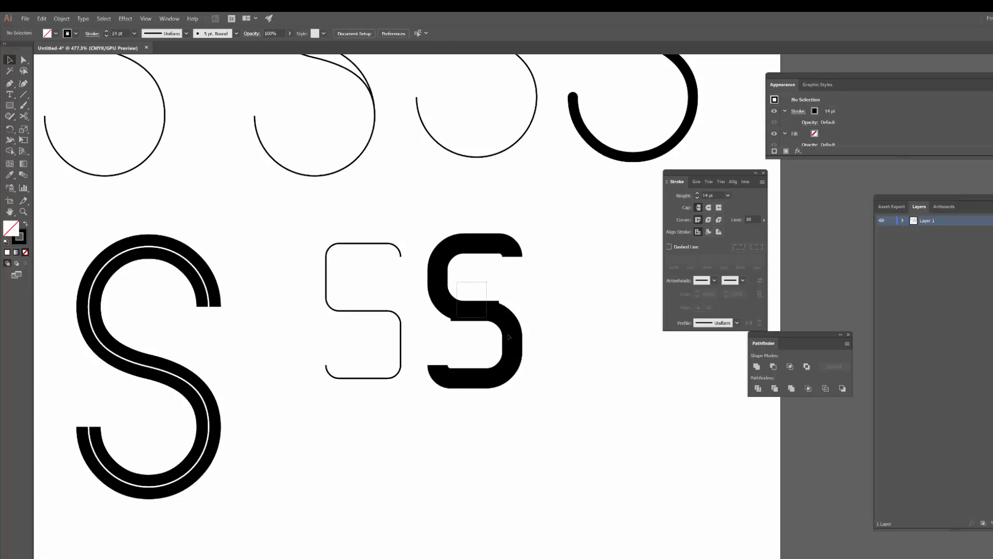
Try to join the two rounded halves of the thick squared S at the middle bar, and undo the joins.
click(477, 308)
right_click(480, 309)
click(519, 371)
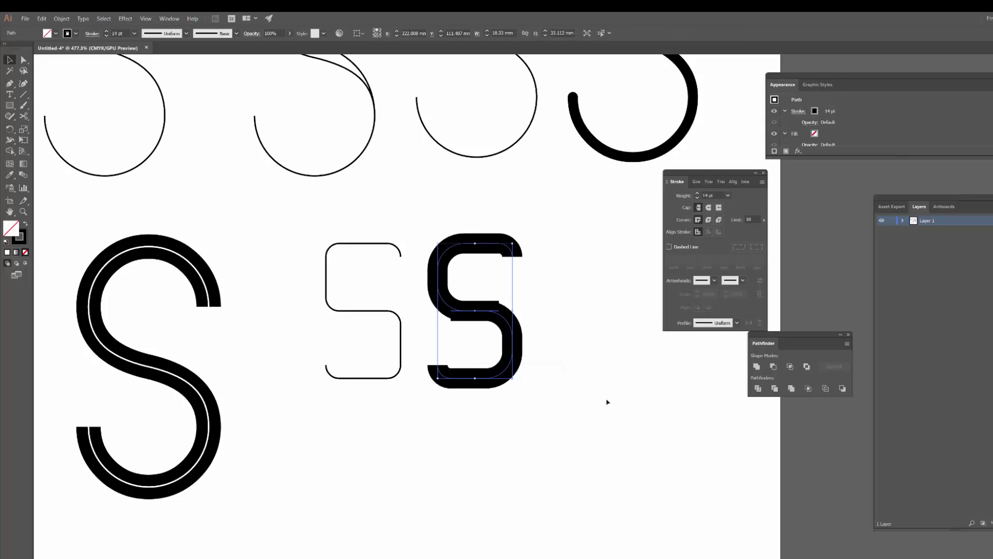
click(605, 401)
click(484, 314)
right_click(484, 315)
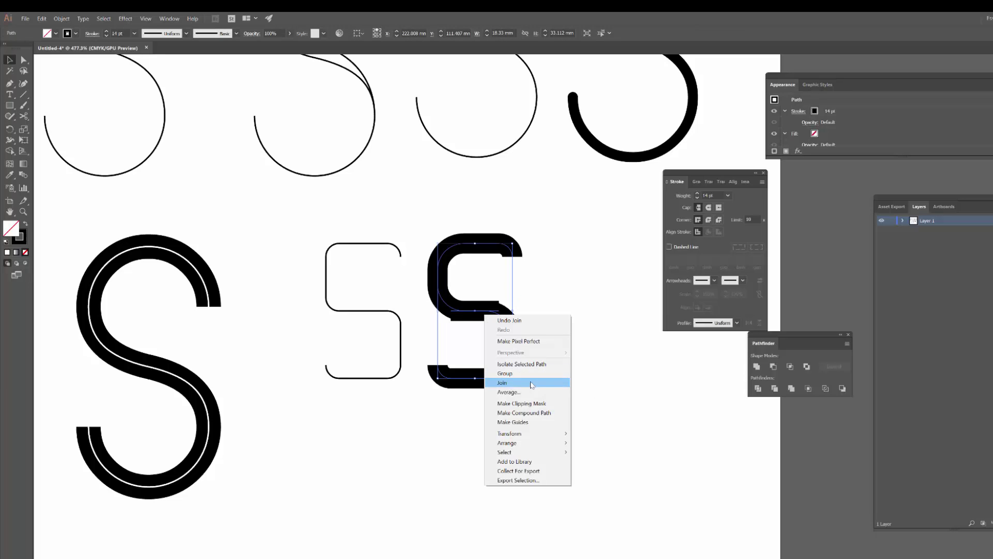
click(533, 383)
click(558, 388)
key(ctrl+z)
key(ctrl+z)
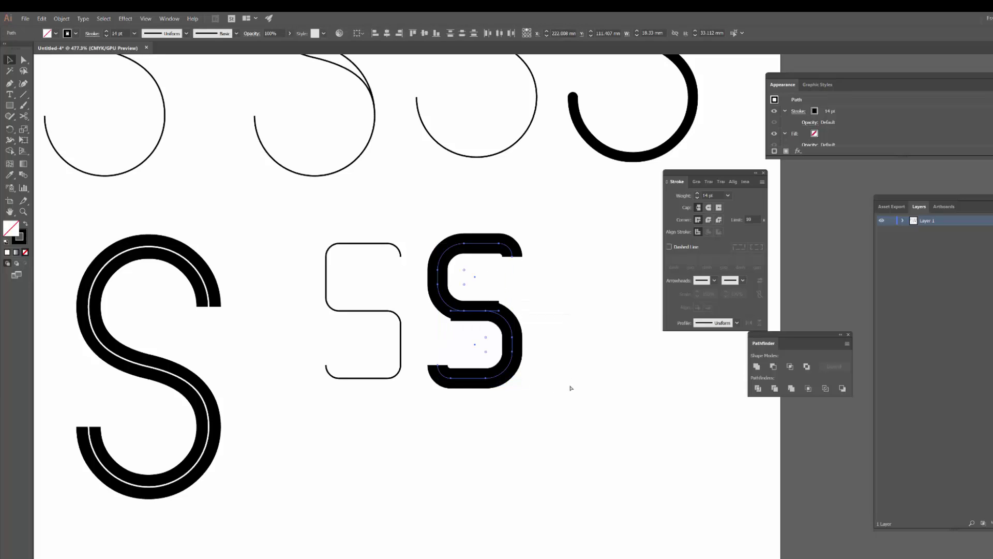
Retry joining both selected halves of the thick squared S, and undo the extra corner rounding.
click(533, 351)
drag(565, 353, 434, 290)
right_click(475, 304)
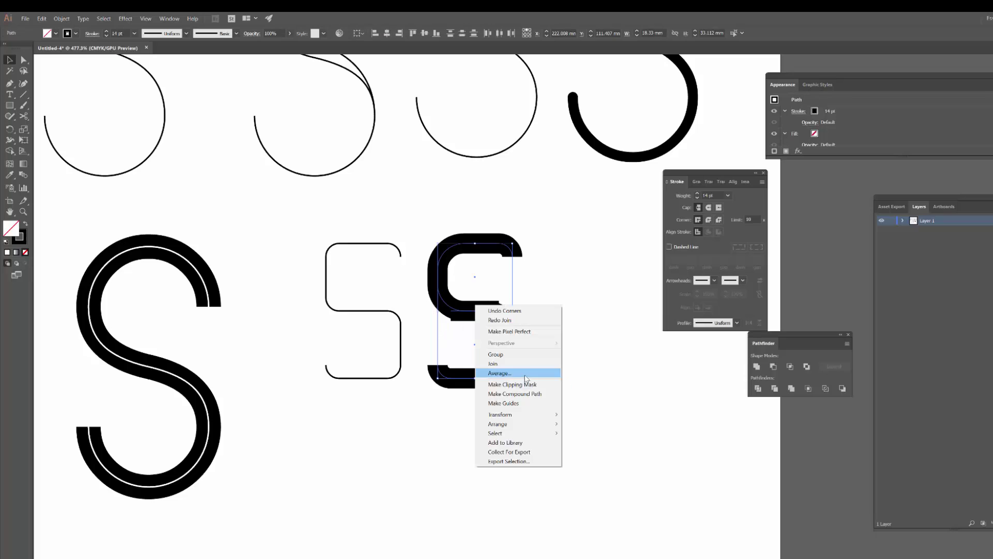
click(525, 364)
click(571, 376)
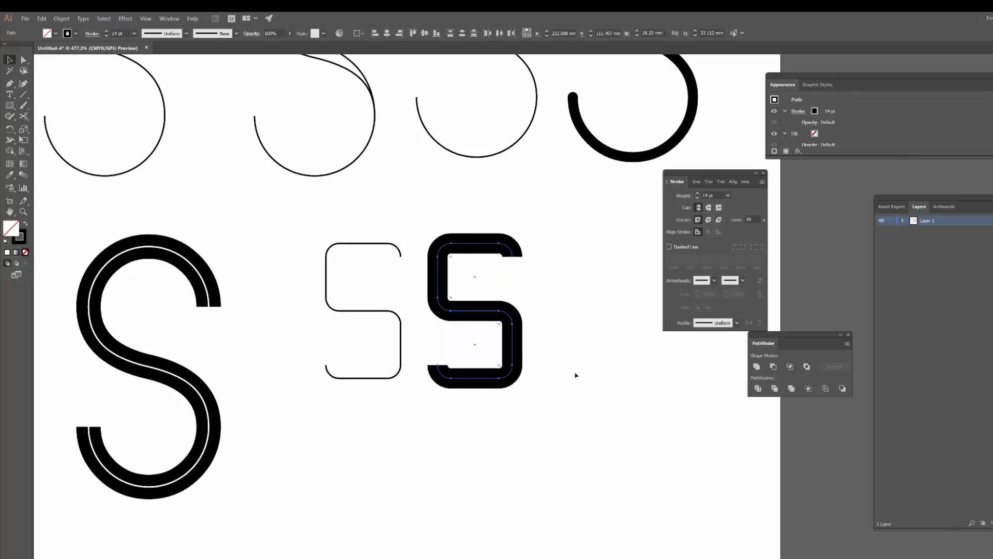
Move the lower half of the thick squared S down, undo the move, and join the two halves.
drag(512, 345, 512, 390)
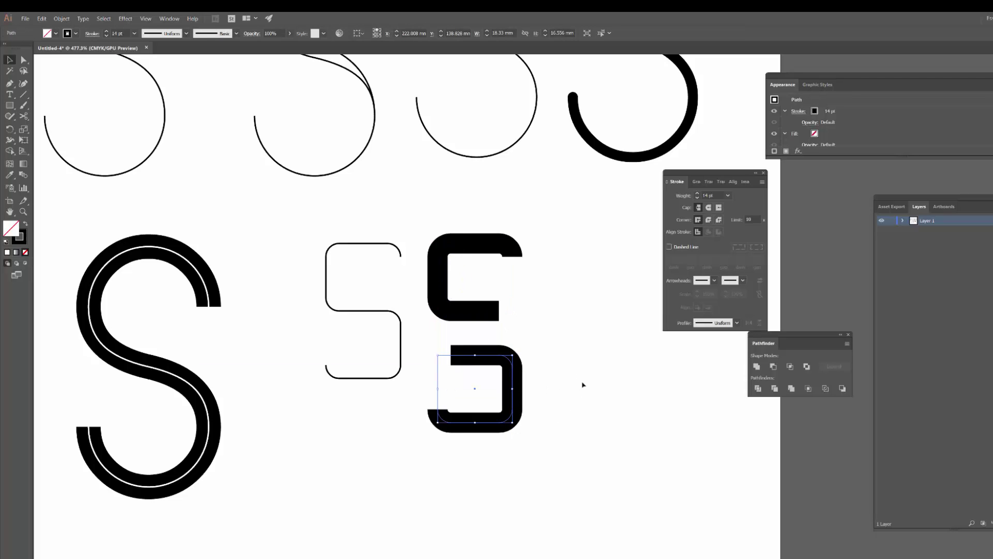
key(ctrl+z)
drag(602, 444, 444, 259)
right_click(475, 313)
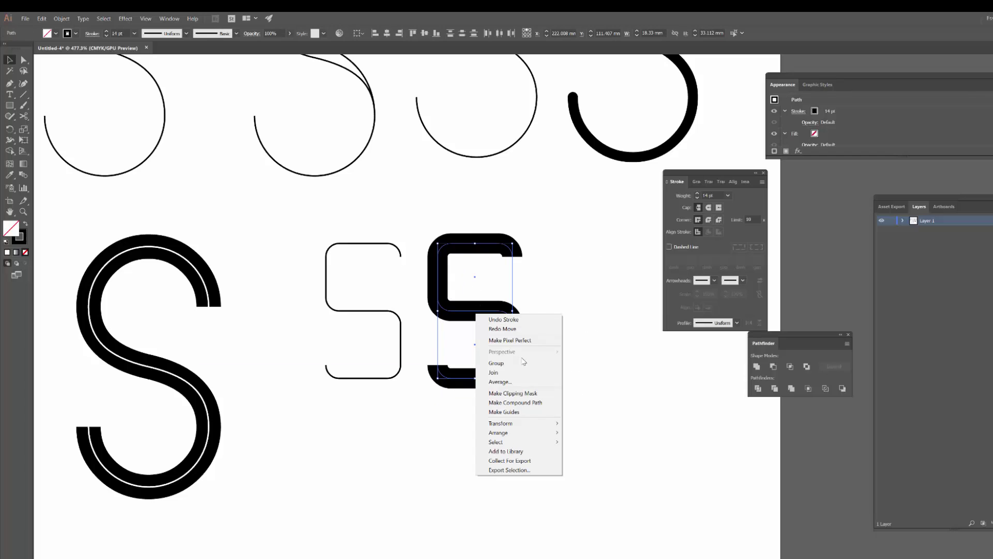
click(494, 372)
click(585, 359)
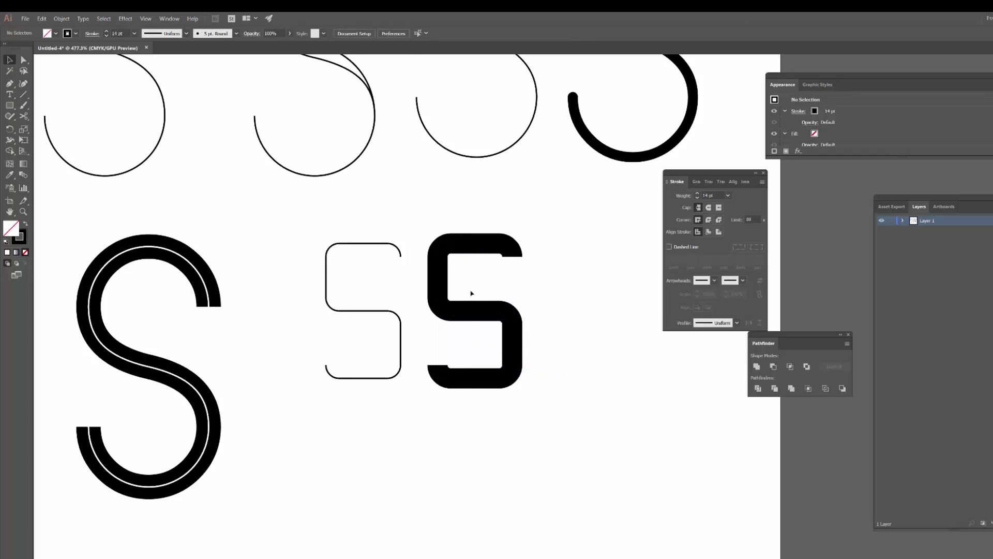
Test the join by shifting the whole thick squared S slightly down, and undo the move.
drag(469, 289, 488, 358)
click(569, 356)
drag(509, 314, 526, 328)
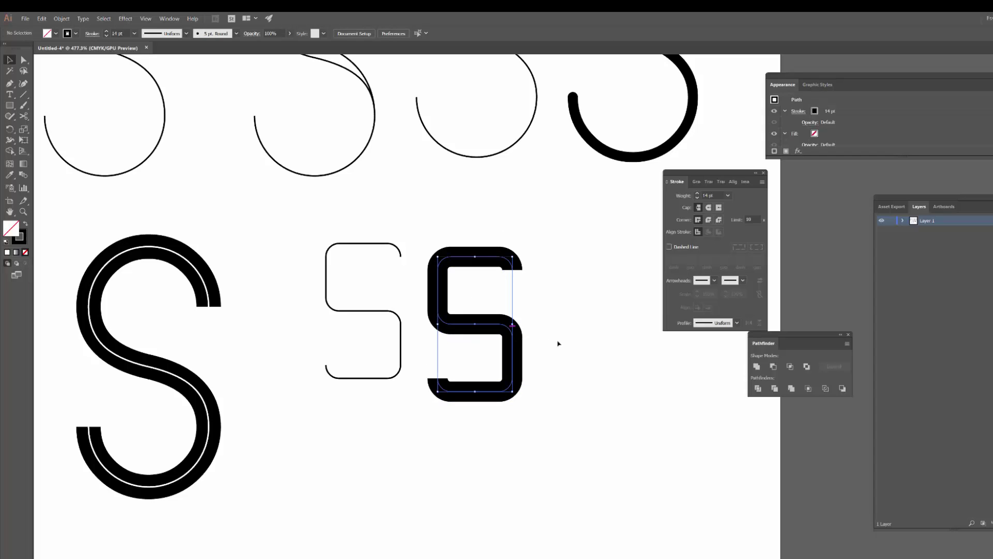
click(552, 351)
key(ctrl+z)
click(561, 350)
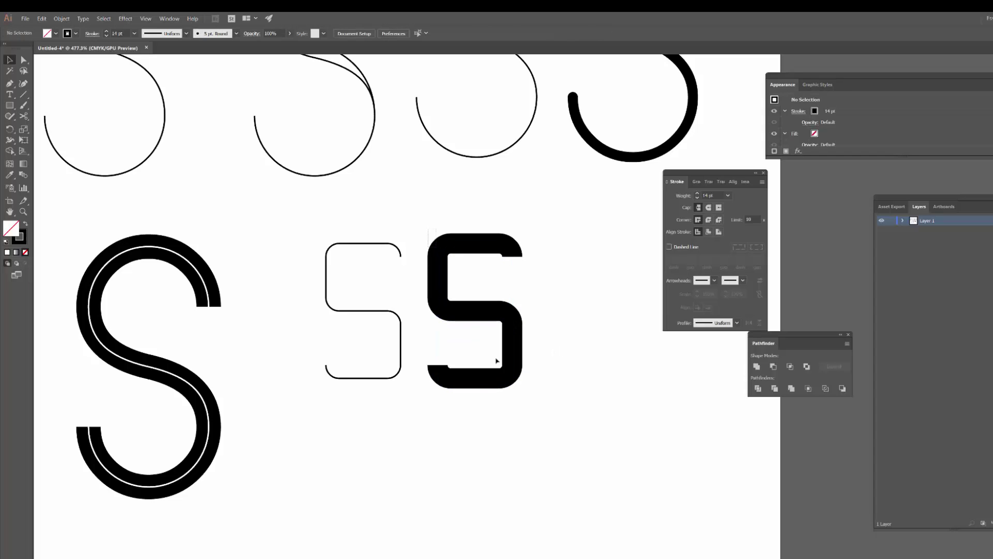
Try rounding the corners of the joined thick squared S further, and undo the rounding.
drag(544, 402, 466, 274)
key(a)
click(449, 253)
key(v)
click(579, 315)
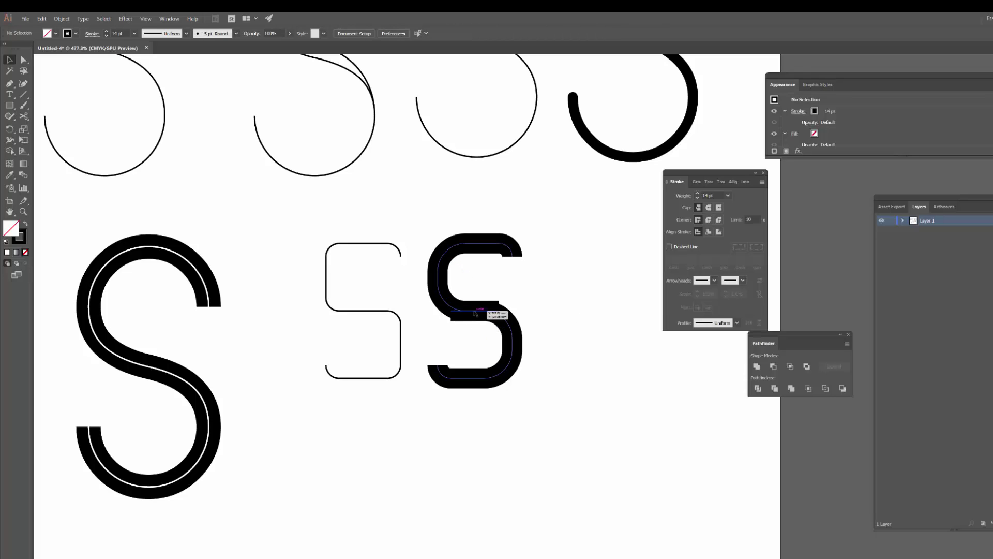
click(467, 311)
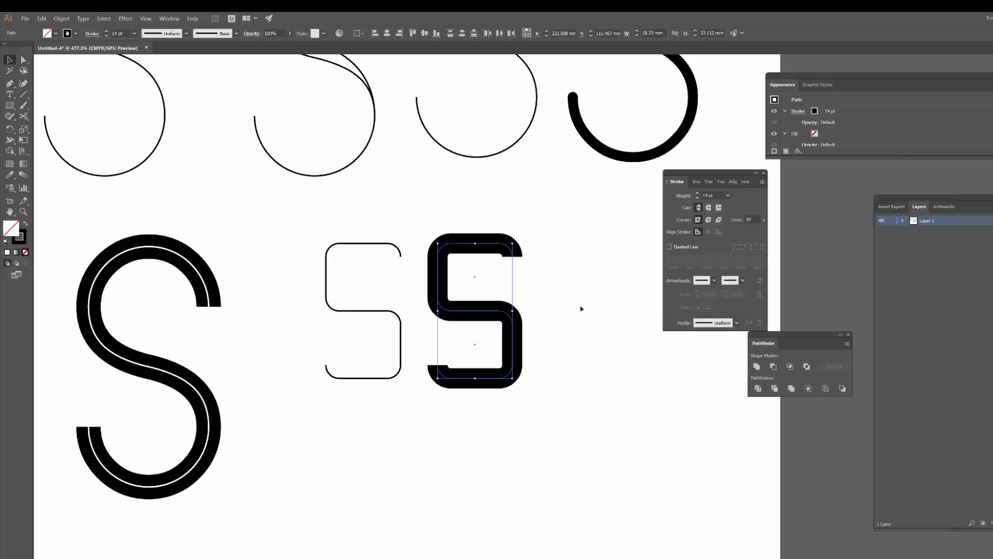
Delete both squared S letters, the thin original and the thick copy.
drag(308, 214, 614, 442)
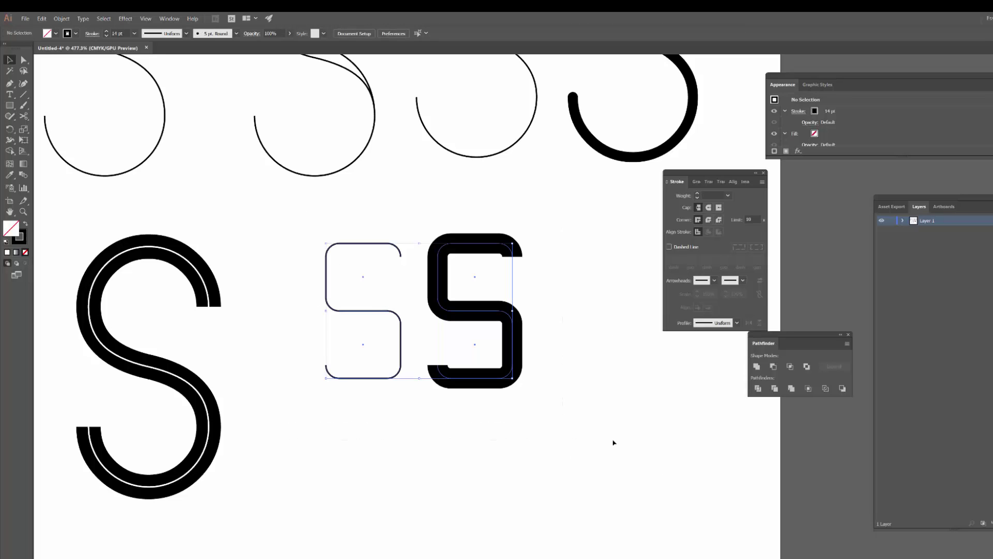
key(Delete)
Move the floating stroke settings beneath the Pathfinder settings so they no longer cover the S letters.
key(h)
drag(432, 357, 667, 422)
ctrl+drag(624, 378, 541, 348)
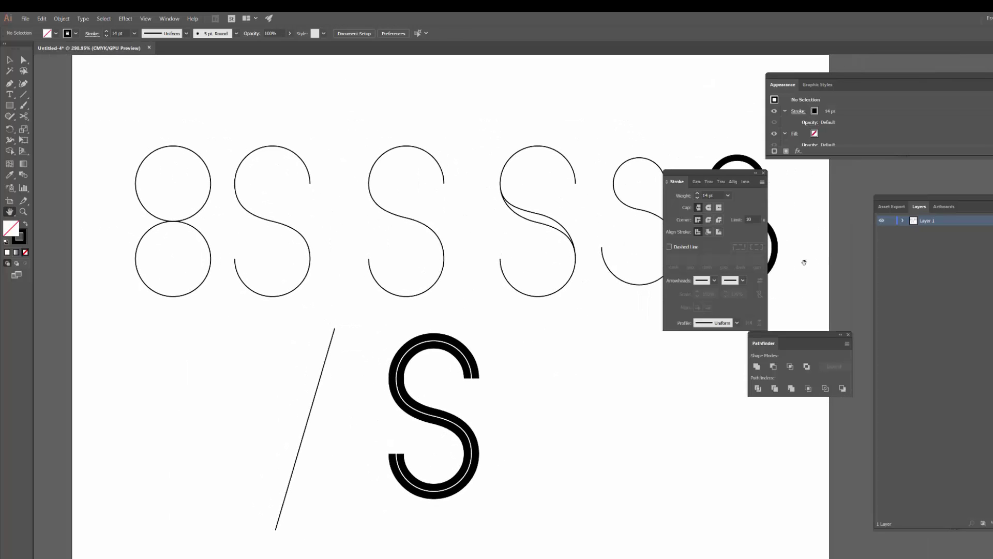
mouse_move(736, 176)
mouse_down()
mouse_move(841, 444)
mouse_move(821, 405)
mouse_up()
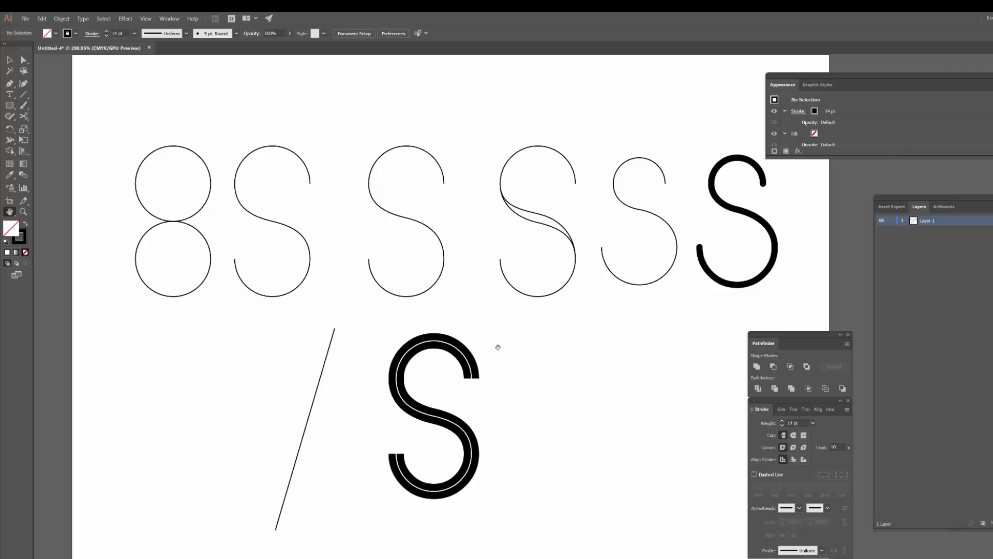